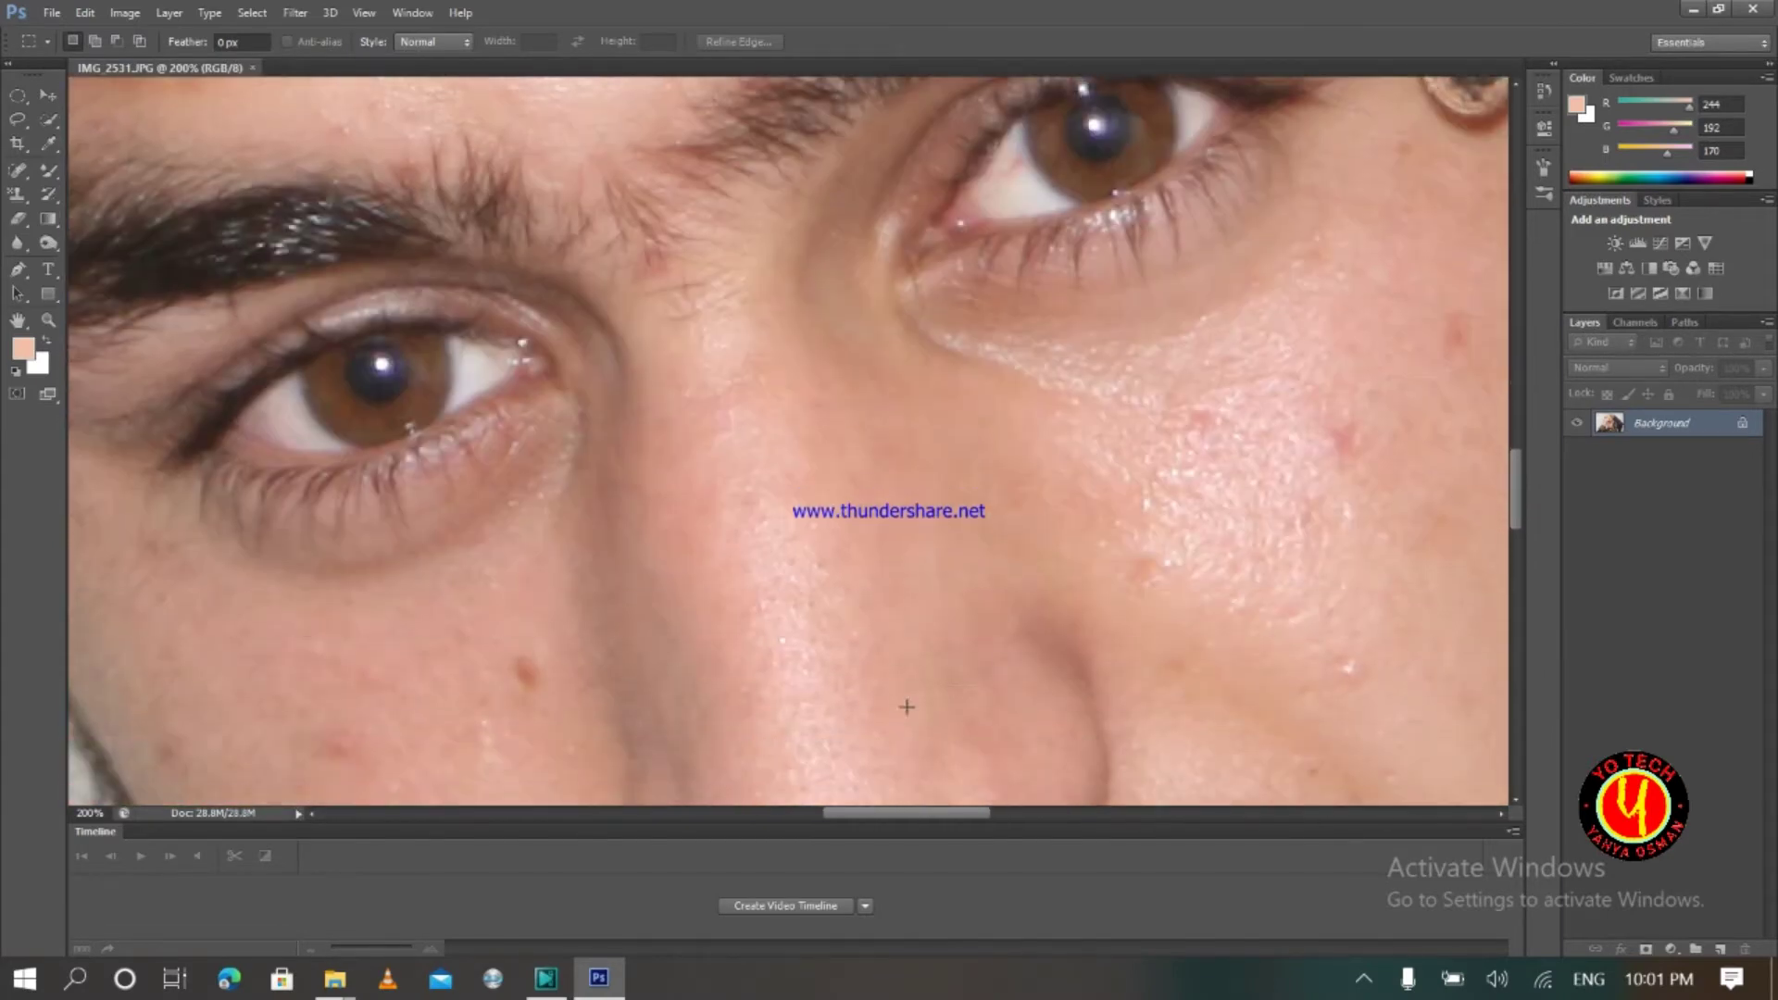
# Step: Smooth the reddish spots on the cheek at the image's right with the Mixer Brush on the Background layer
pyautogui.moveTo(904, 814); pyautogui.dragTo(970, 813)
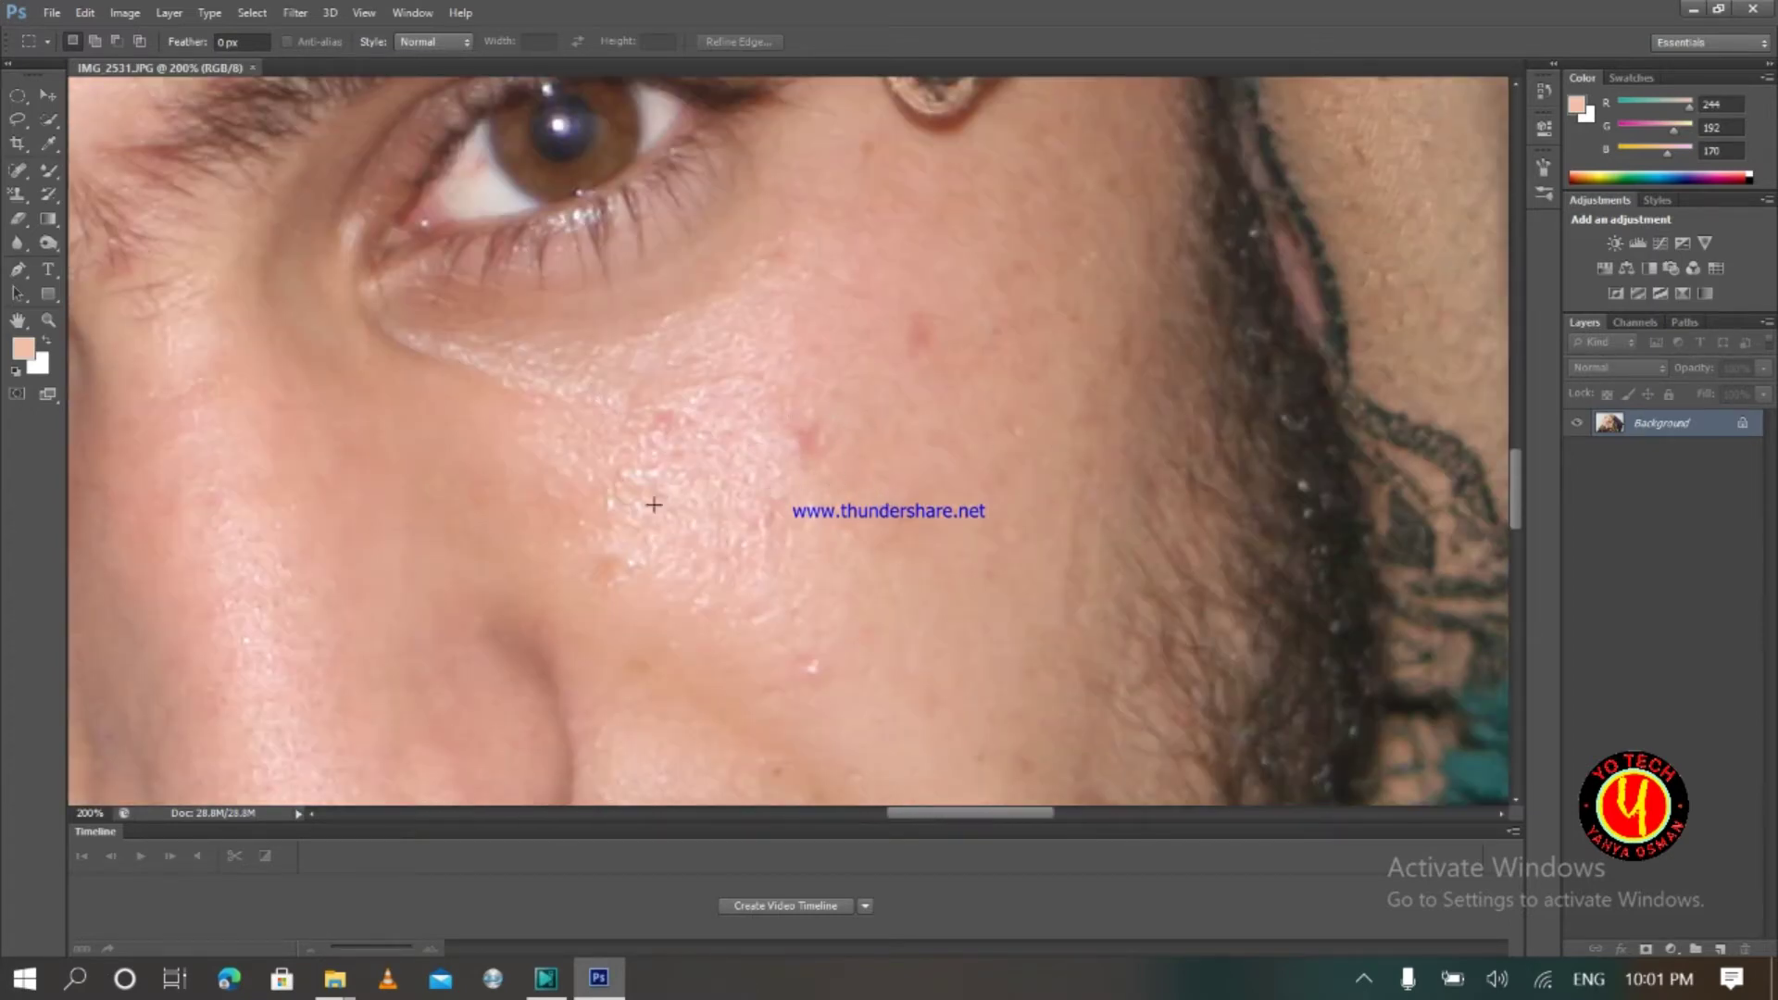
pyautogui.click(49, 173)
pyautogui.click(54, 174)
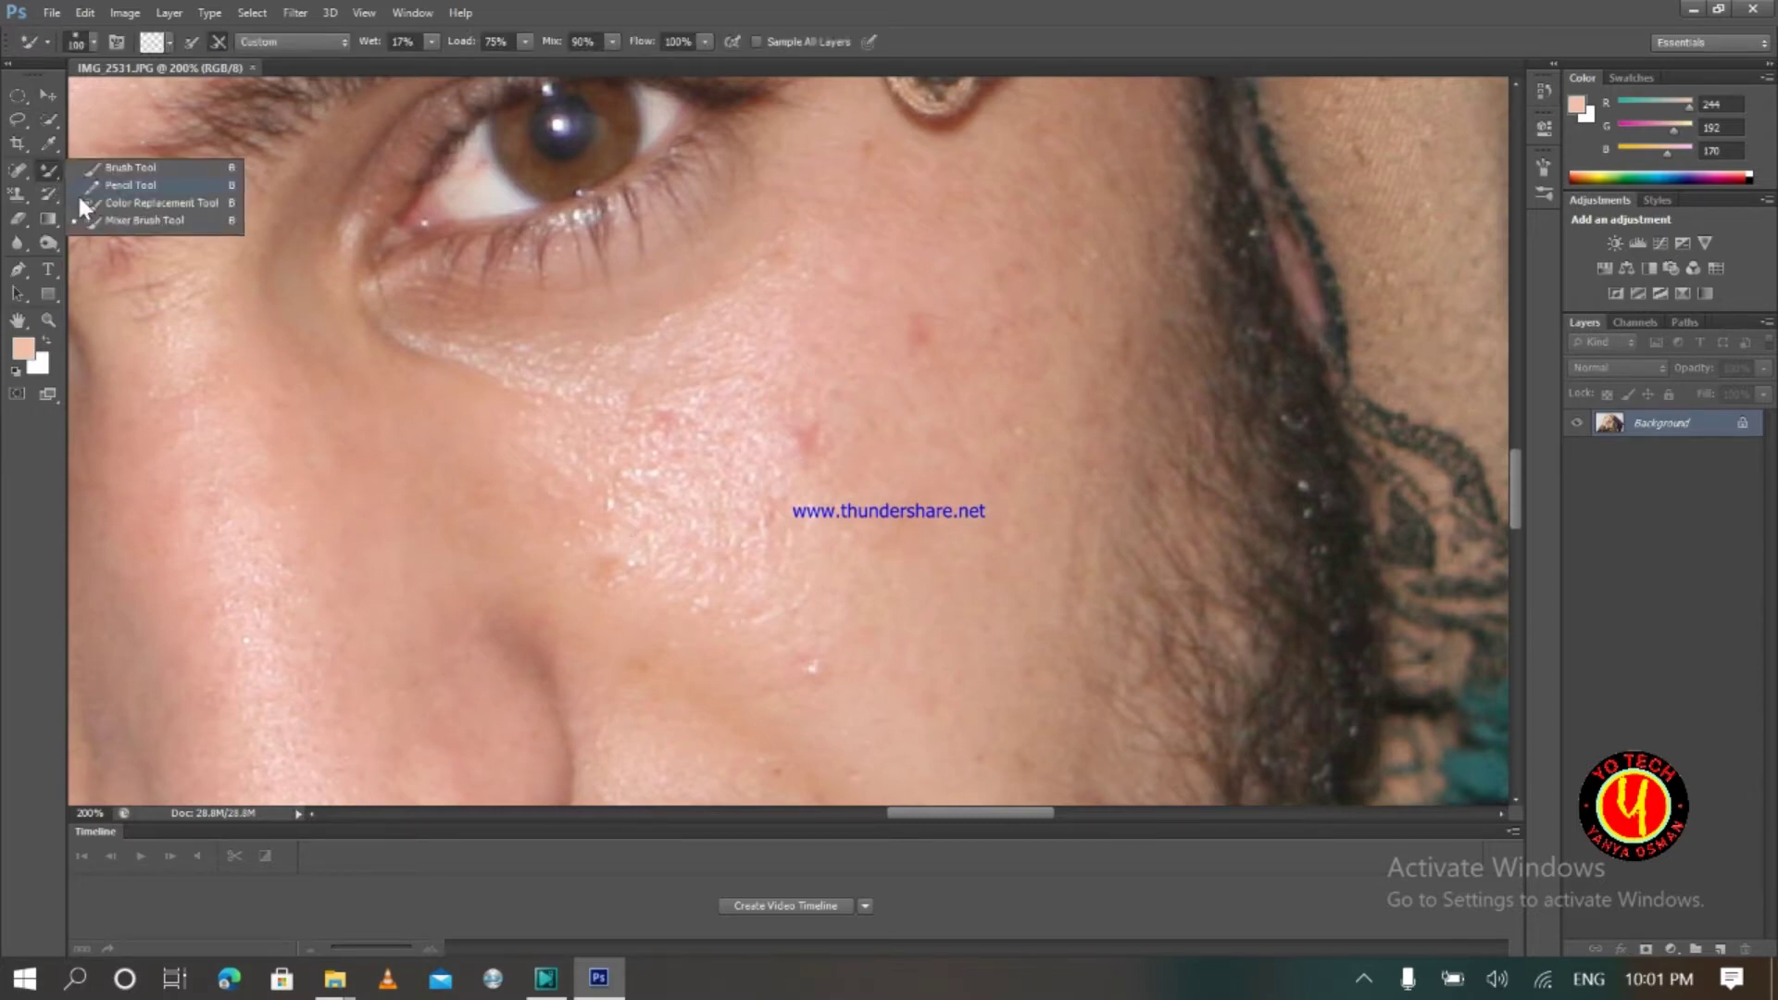
pyautogui.click(186, 224)
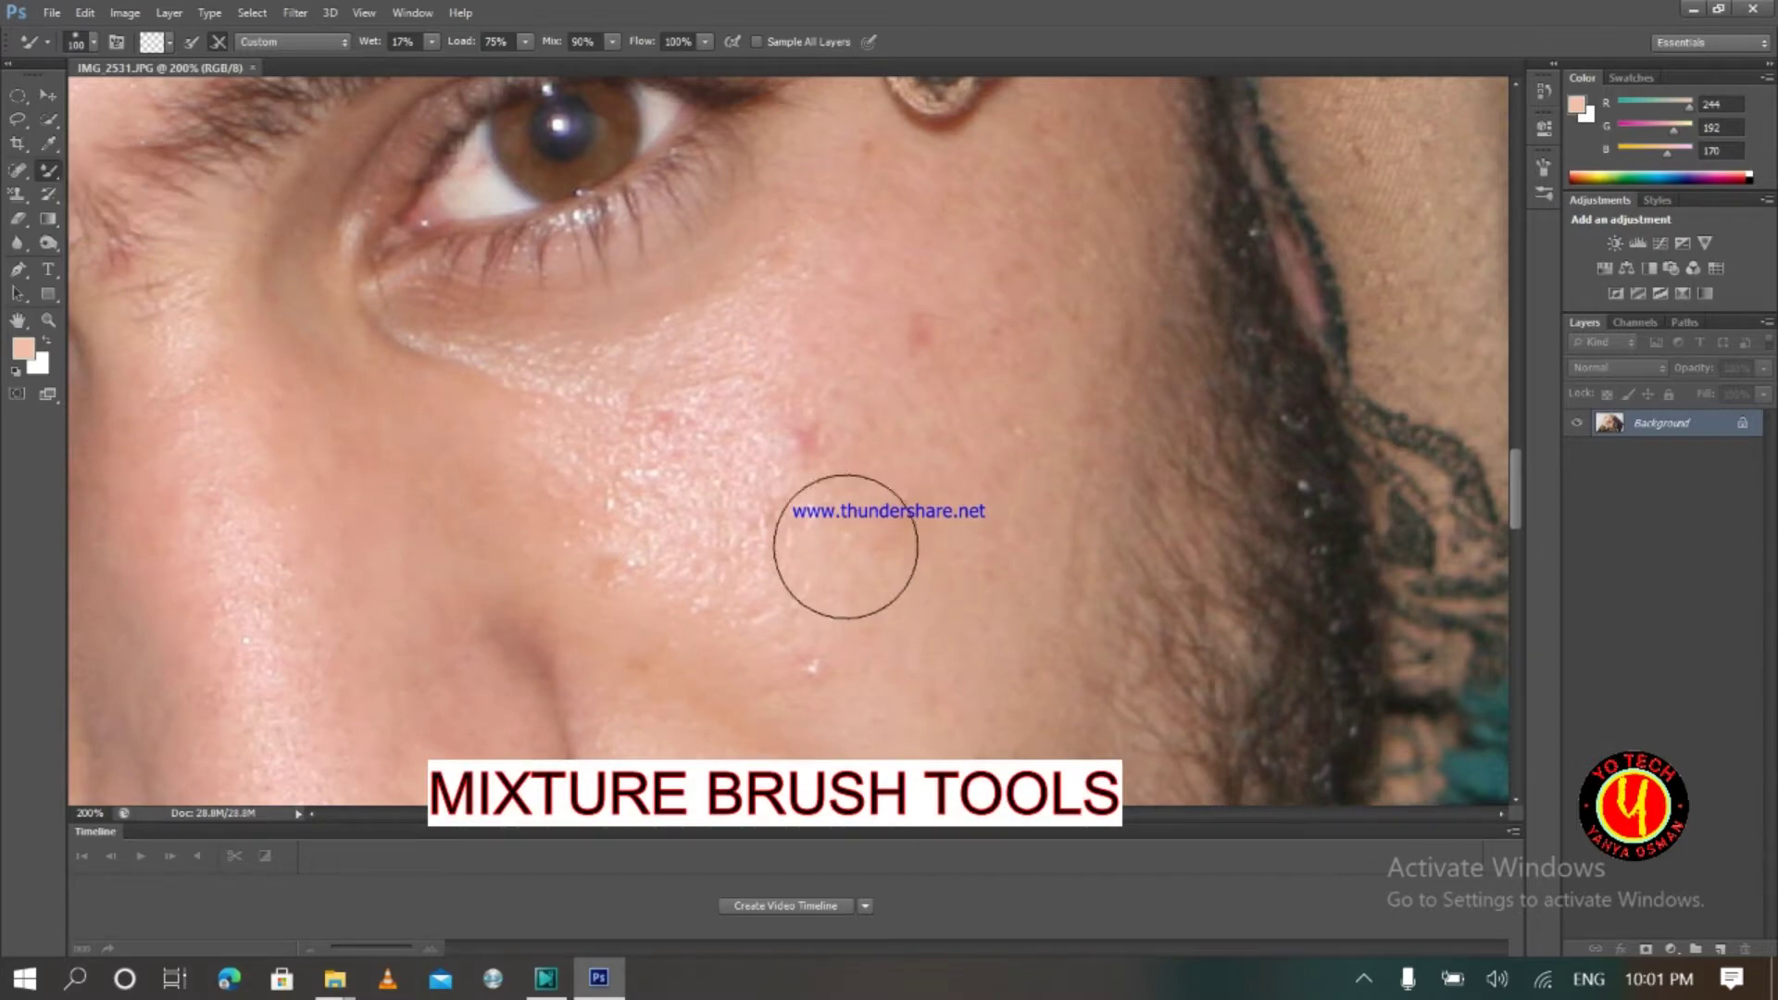
pyautogui.moveTo(811, 608)
pyautogui.mouseDown()
pyautogui.moveTo(799, 444)
pyautogui.moveTo(796, 518)
pyautogui.moveTo(834, 517)
pyautogui.moveTo(834, 420)
pyautogui.moveTo(919, 326)
pyautogui.mouseUp()
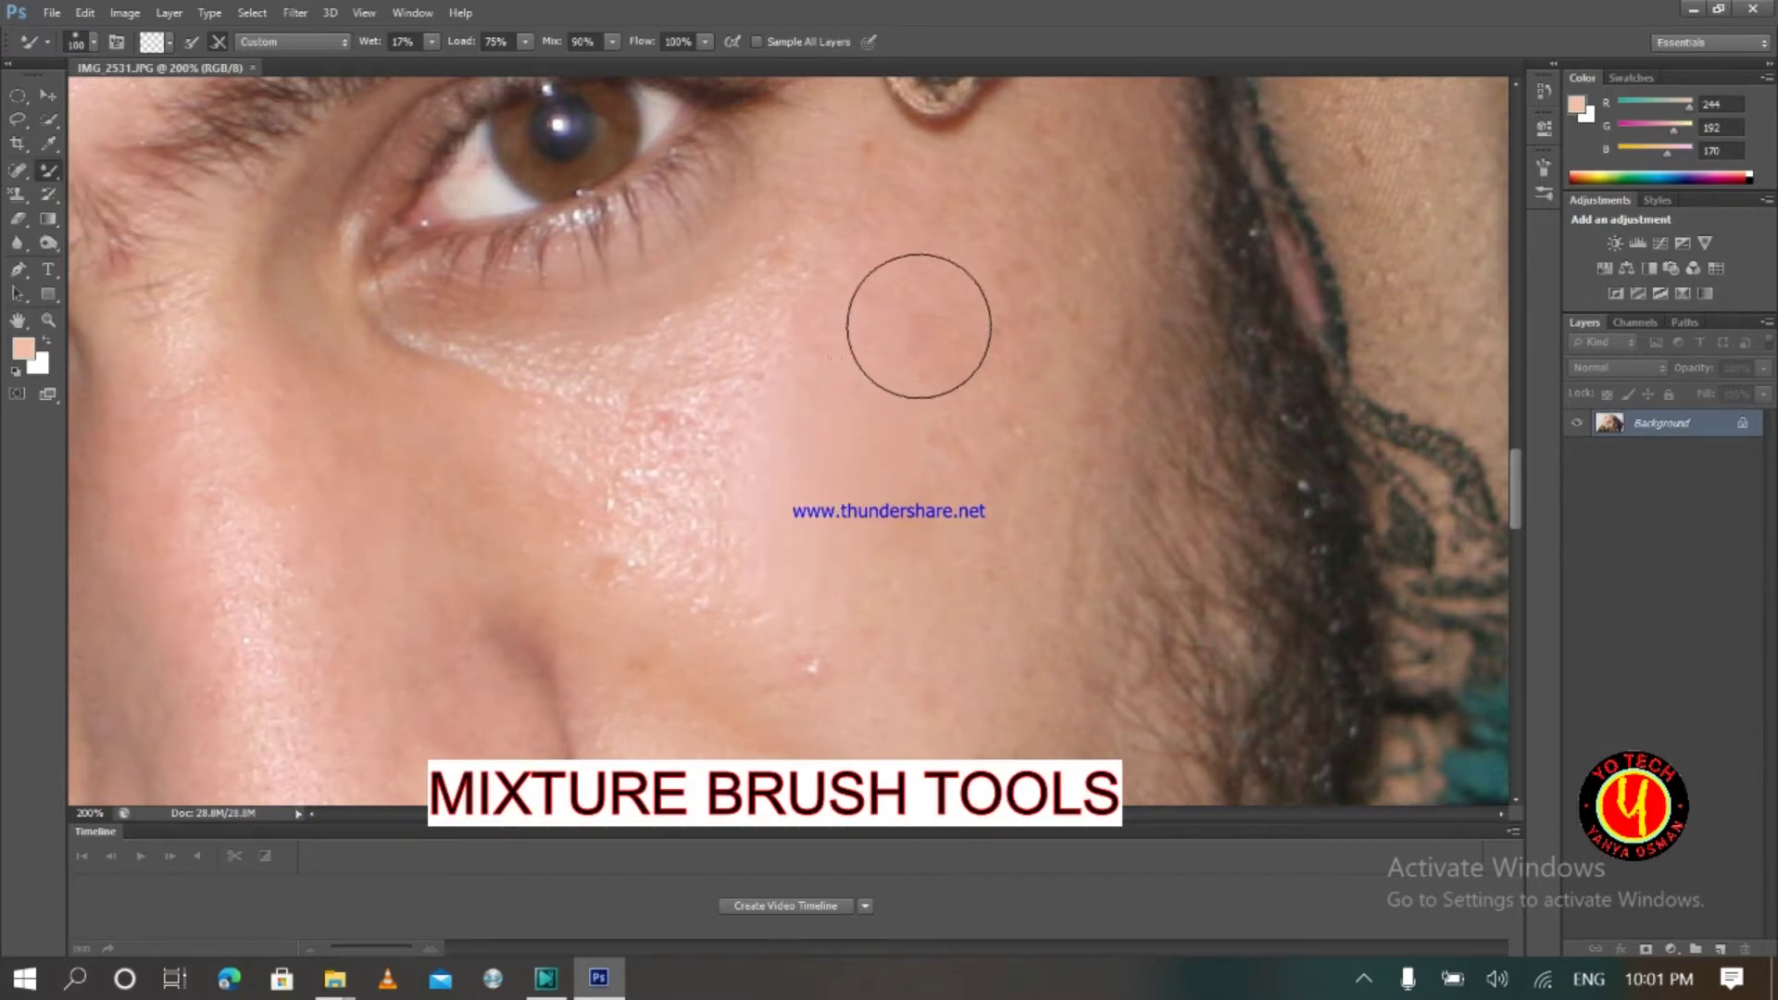
pyautogui.moveTo(878, 433)
pyautogui.mouseDown()
pyautogui.moveTo(818, 492)
pyautogui.moveTo(796, 434)
pyautogui.mouseUp()
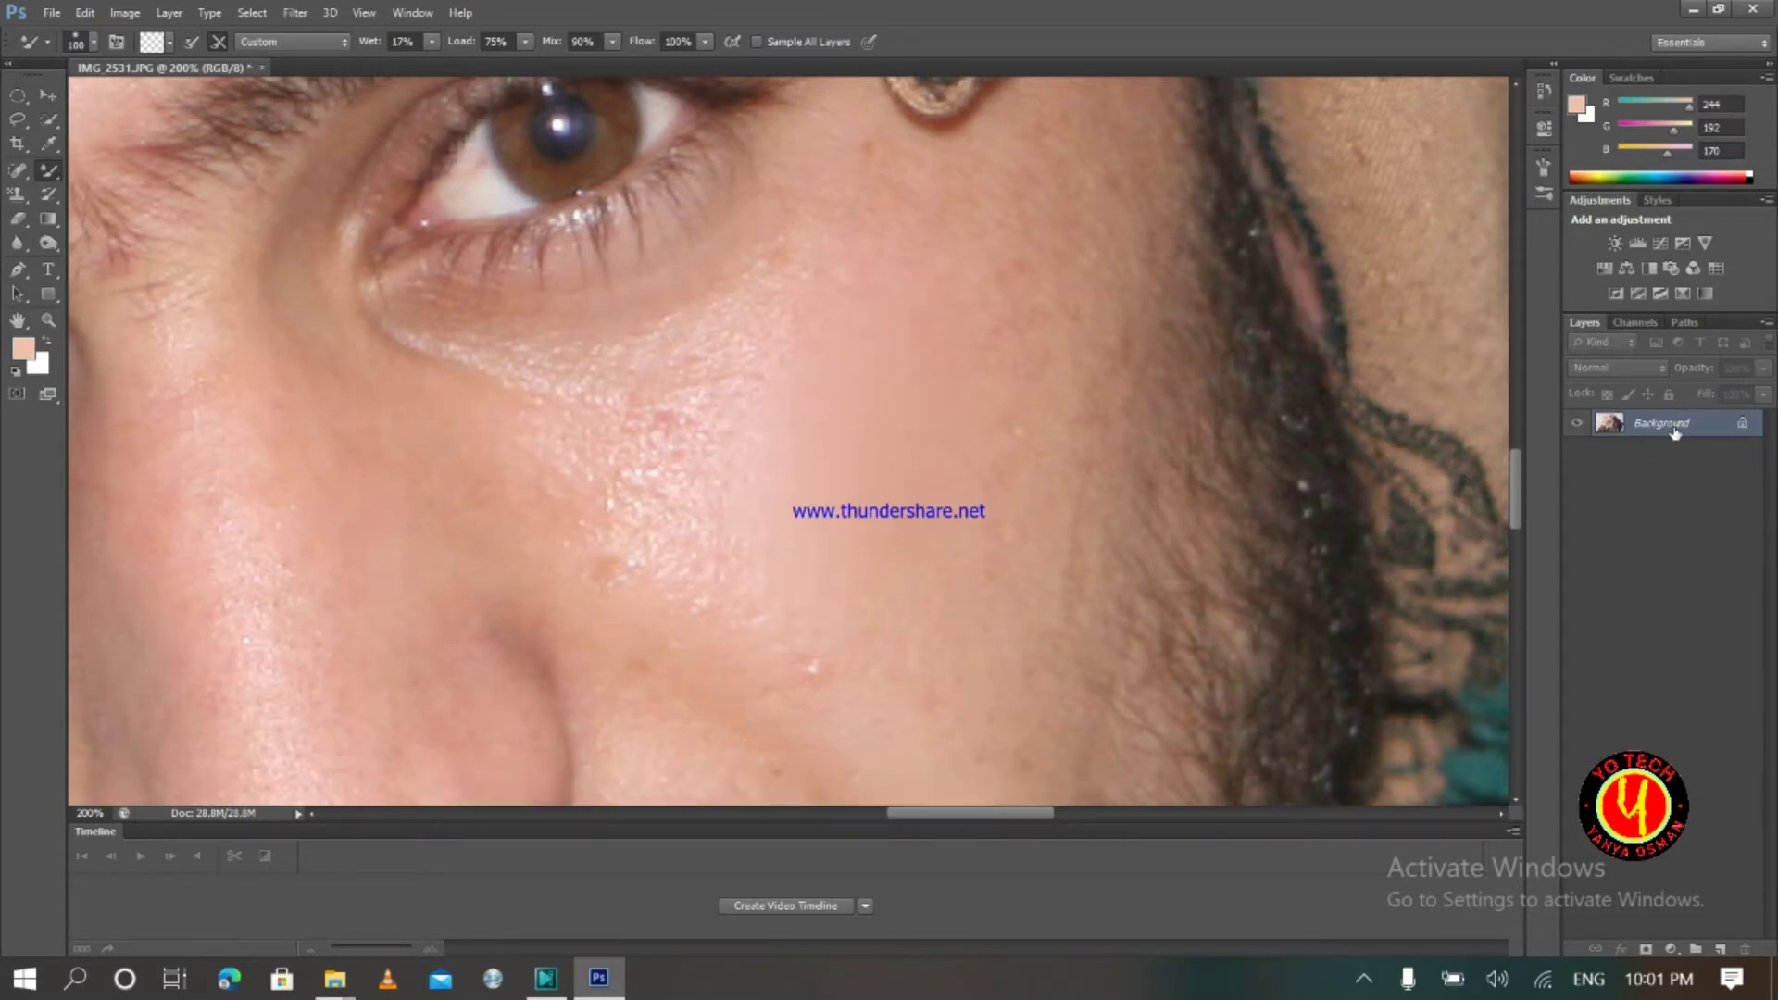
# Step: Duplicate the Background layer, rename the copy smoot and make it the active layer
pyautogui.moveTo(1668, 430); pyautogui.dragTo(1723, 950)
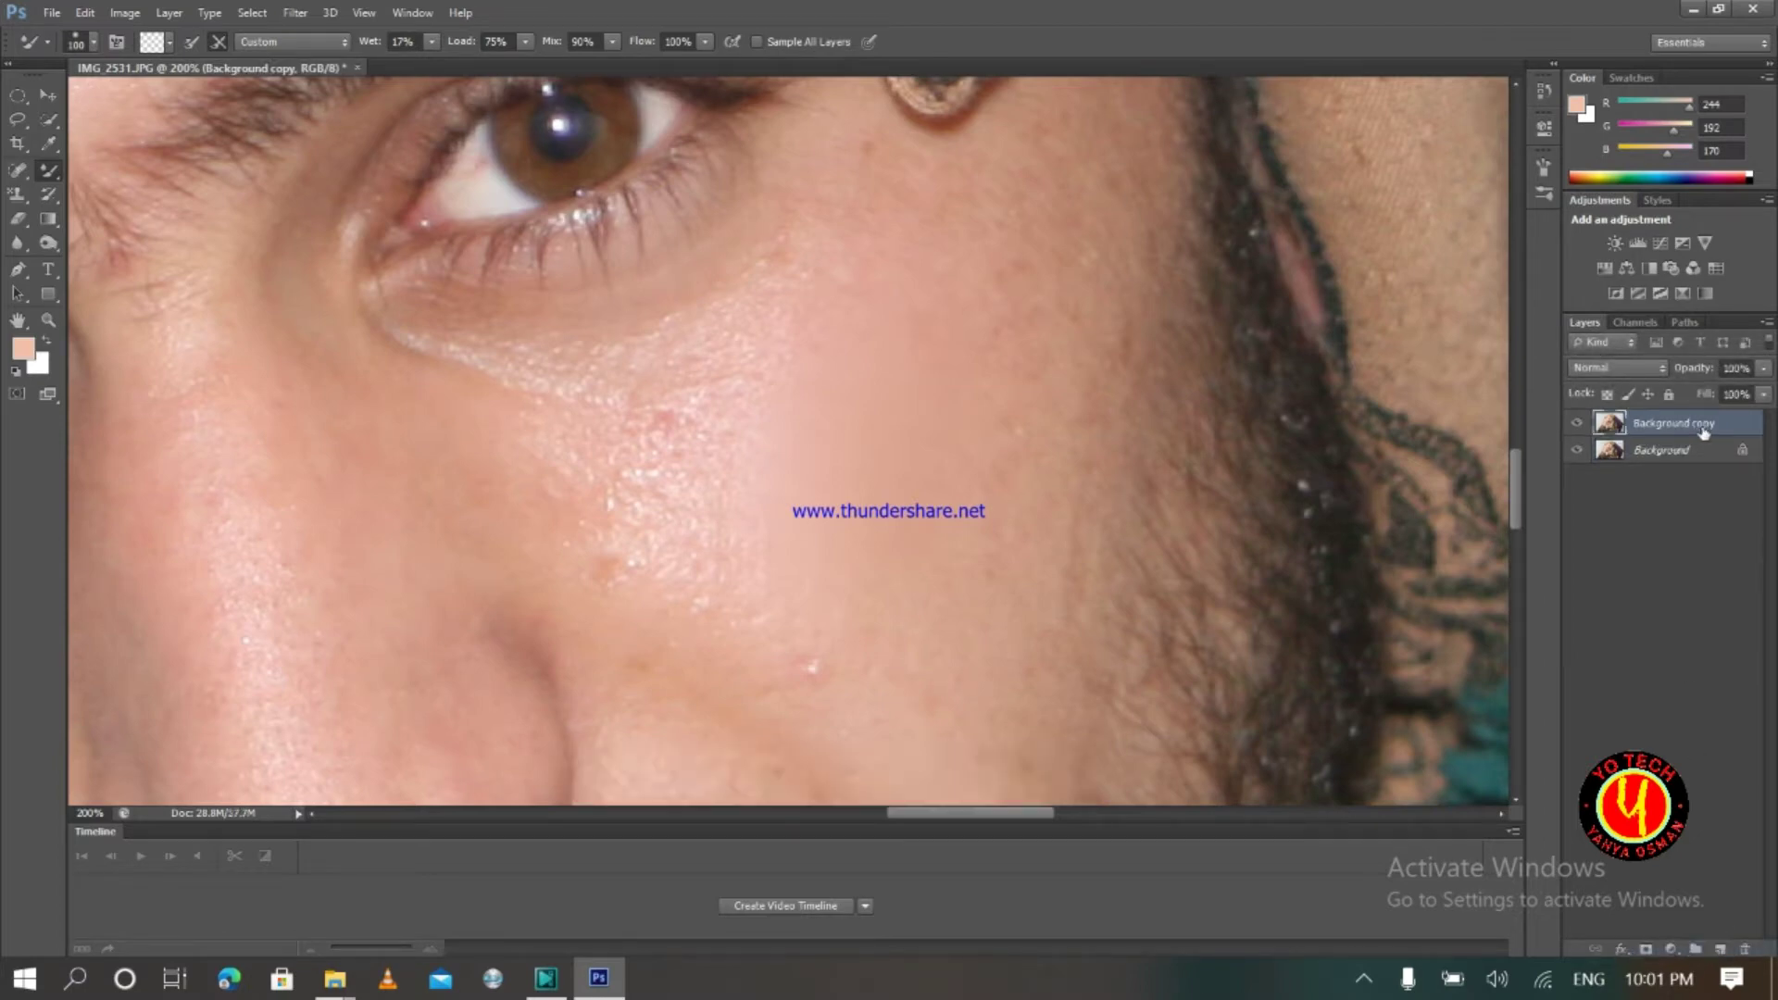
pyautogui.click(1676, 502)
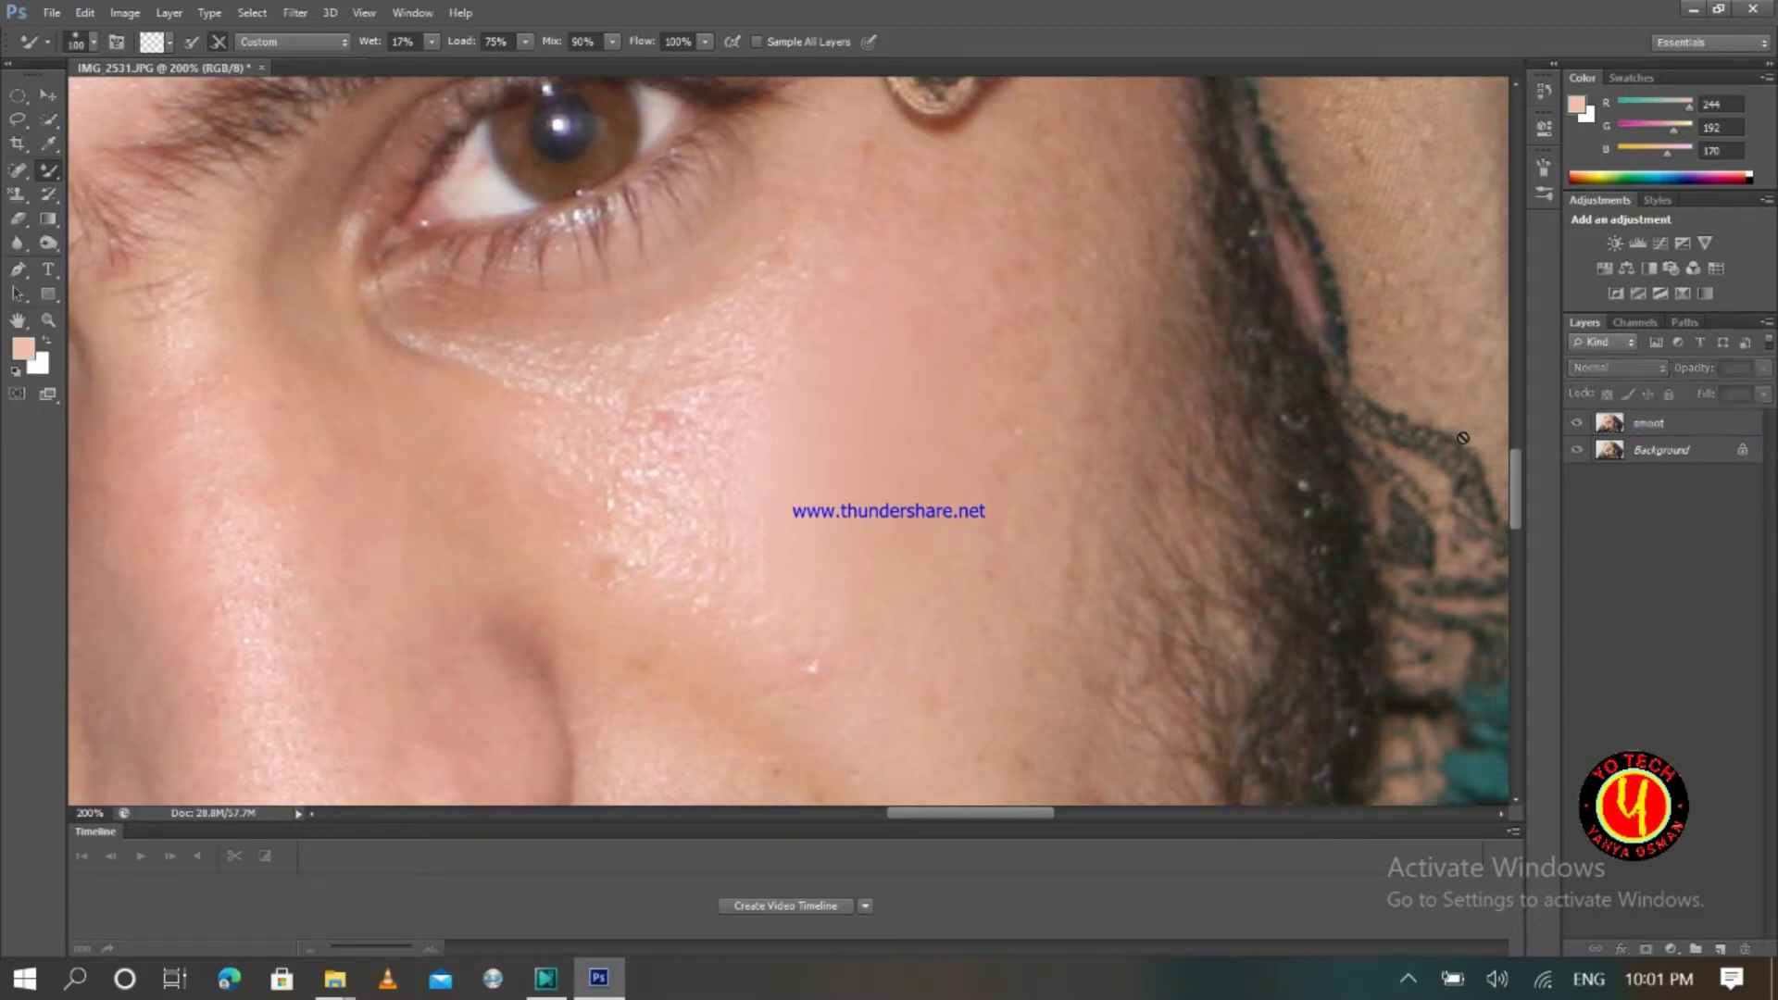
pyautogui.click(885, 390)
pyautogui.click(891, 369)
pyautogui.click(1663, 423)
# Step: Smooth the right-hand cheek with the Mixer Brush, including the skin below the eye and around its outer corner
pyautogui.moveTo(1078, 394)
pyautogui.mouseDown()
pyautogui.moveTo(1063, 353)
pyautogui.moveTo(1090, 478)
pyautogui.moveTo(1082, 361)
pyautogui.moveTo(1048, 359)
pyautogui.moveTo(1034, 317)
pyautogui.moveTo(735, 634)
pyautogui.moveTo(992, 433)
pyautogui.mouseUp()
pyautogui.moveTo(1044, 501)
pyautogui.mouseDown()
pyautogui.moveTo(1052, 555)
pyautogui.moveTo(1058, 453)
pyautogui.moveTo(1101, 716)
pyautogui.moveTo(1070, 482)
pyautogui.moveTo(1093, 215)
pyautogui.moveTo(1064, 371)
pyautogui.moveTo(1080, 432)
pyautogui.moveTo(1096, 325)
pyautogui.moveTo(1070, 348)
pyautogui.moveTo(1080, 538)
pyautogui.moveTo(1074, 377)
pyautogui.moveTo(930, 340)
pyautogui.moveTo(814, 345)
pyautogui.moveTo(659, 397)
pyautogui.moveTo(709, 440)
pyautogui.moveTo(517, 412)
pyautogui.moveTo(700, 500)
pyautogui.moveTo(522, 476)
pyautogui.moveTo(665, 543)
pyautogui.moveTo(652, 532)
pyautogui.moveTo(591, 496)
pyautogui.moveTo(648, 552)
pyautogui.moveTo(845, 592)
pyautogui.moveTo(792, 580)
pyautogui.moveTo(845, 670)
pyautogui.moveTo(934, 718)
pyautogui.moveTo(774, 621)
pyautogui.moveTo(911, 702)
pyautogui.moveTo(1008, 698)
pyautogui.moveTo(820, 397)
pyautogui.moveTo(687, 331)
pyautogui.moveTo(719, 434)
pyautogui.moveTo(597, 376)
pyautogui.moveTo(720, 429)
pyautogui.moveTo(897, 456)
pyautogui.moveTo(855, 206)
pyautogui.moveTo(923, 281)
pyautogui.moveTo(961, 262)
pyautogui.moveTo(961, 235)
pyautogui.moveTo(800, 240)
pyautogui.moveTo(798, 333)
pyautogui.moveTo(764, 304)
pyautogui.moveTo(727, 334)
pyautogui.mouseUp()
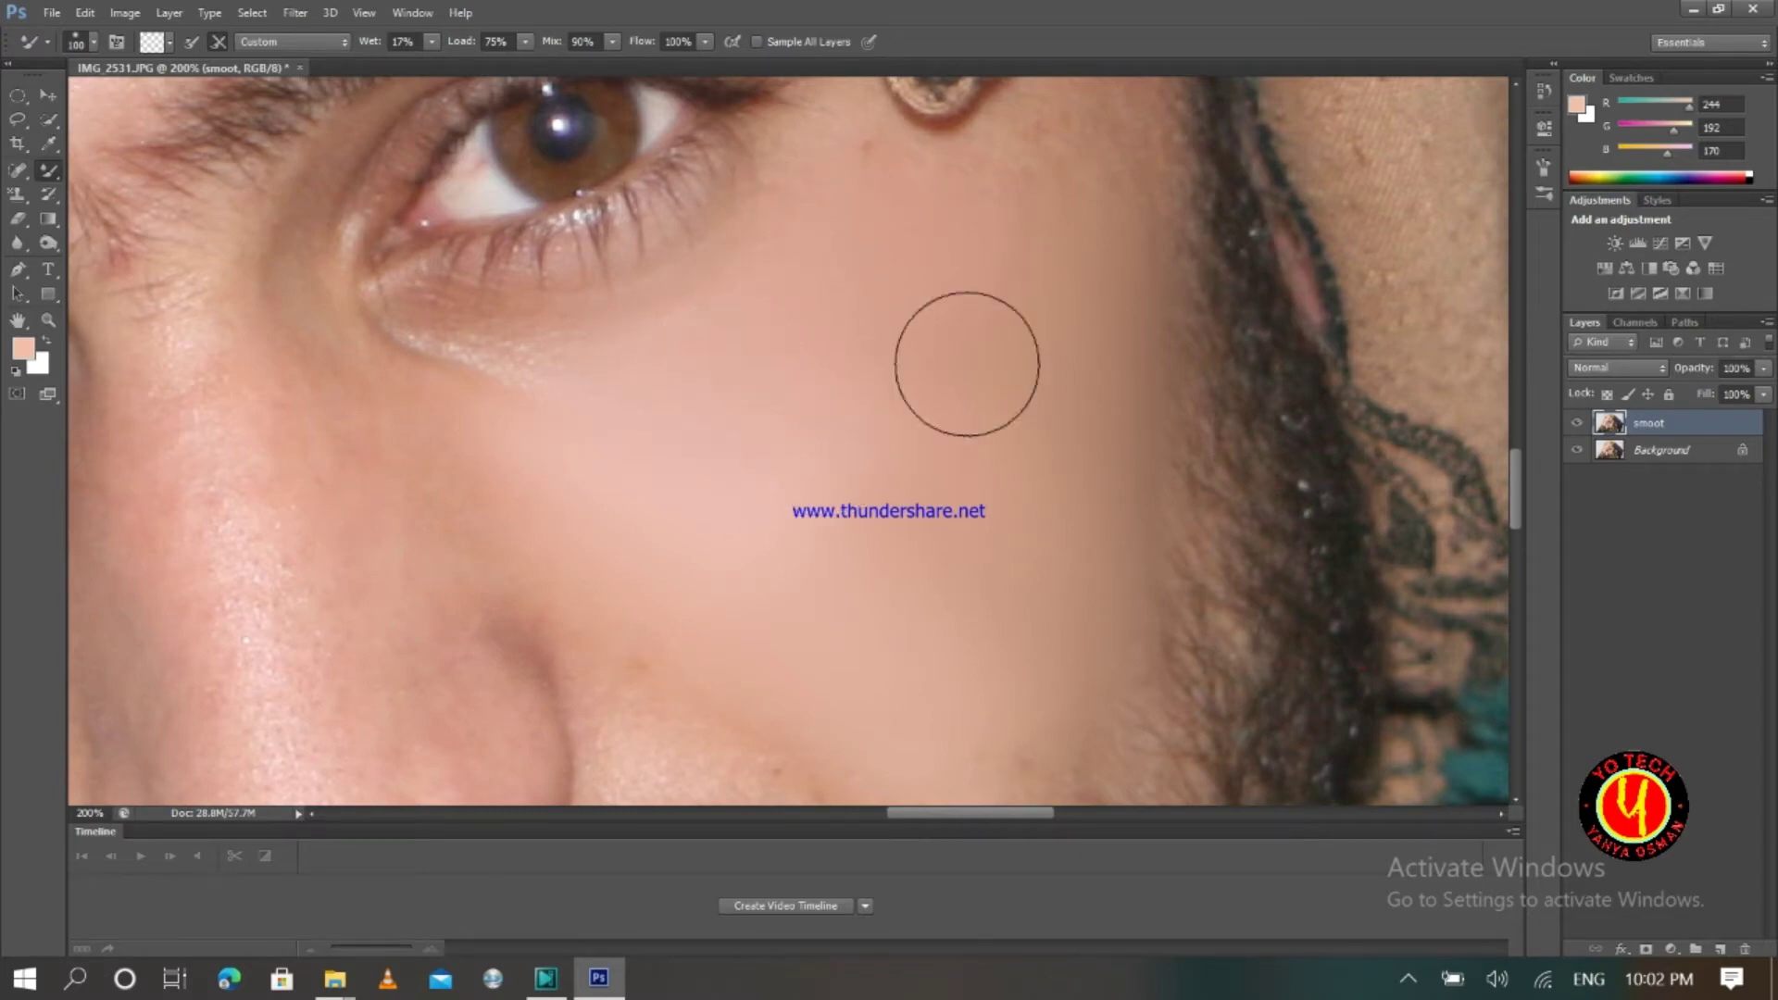
pyautogui.moveTo(1519, 457); pyautogui.dragTo(1519, 418)
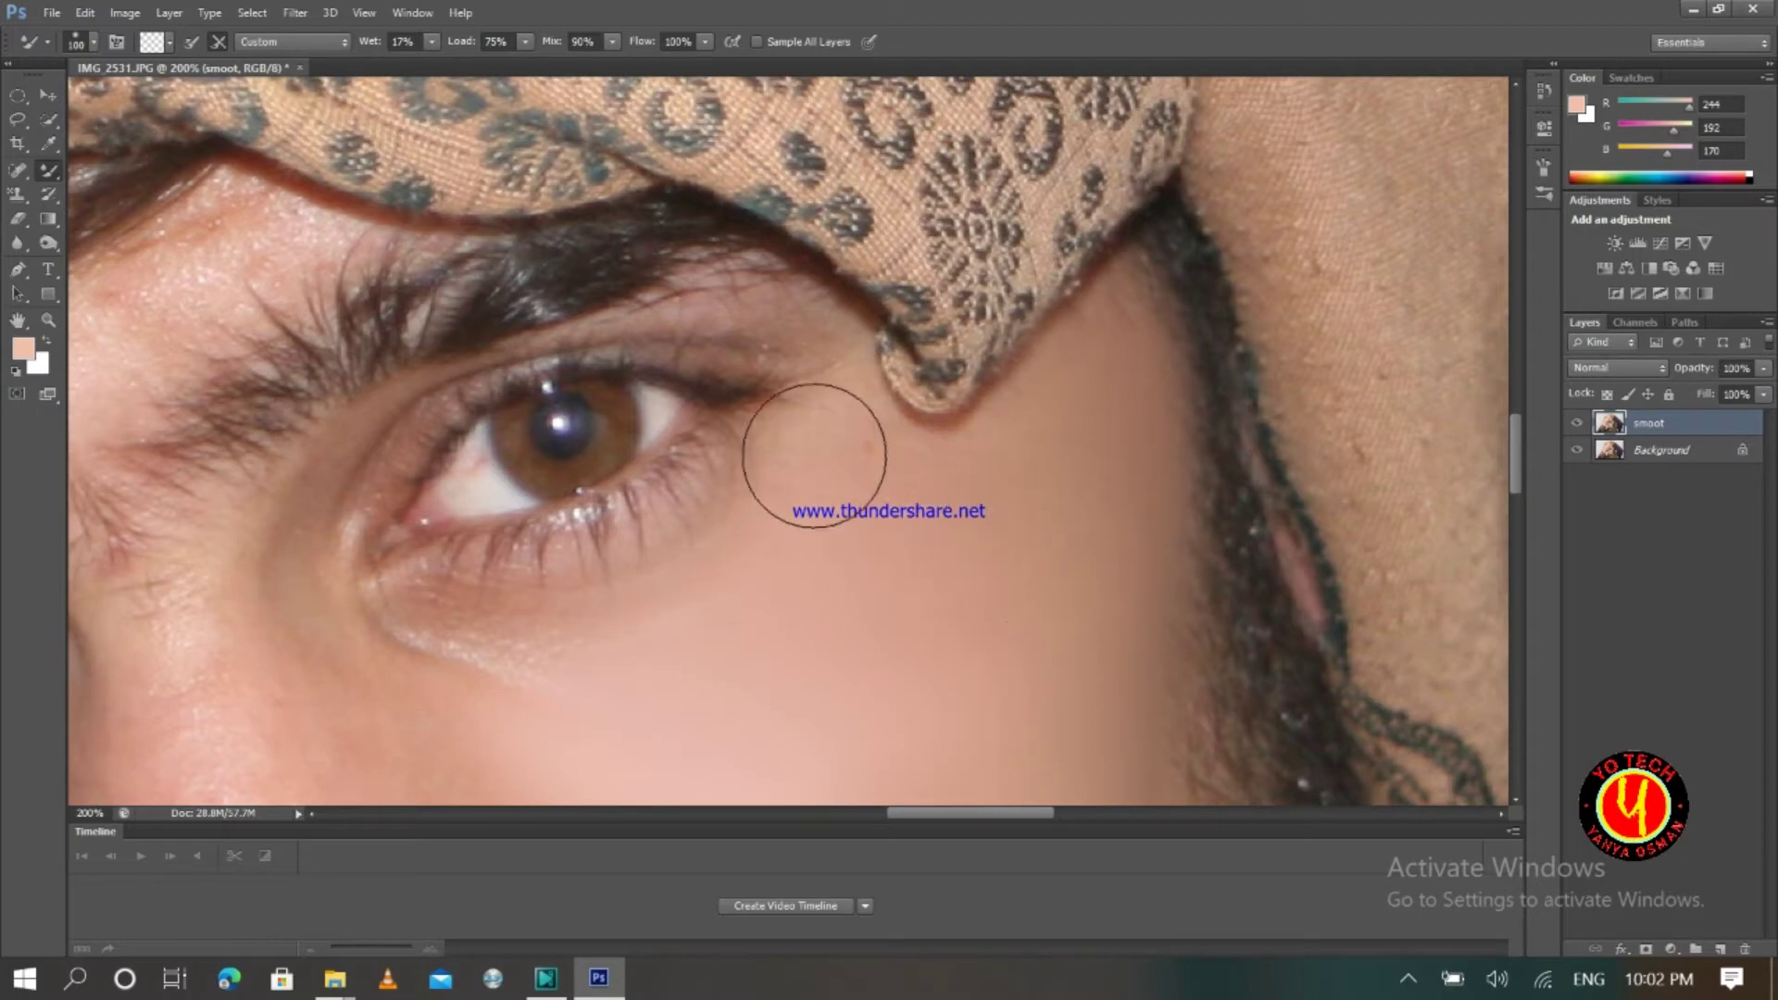
pyautogui.moveTo(815, 456)
pyautogui.mouseDown()
pyautogui.moveTo(899, 507)
pyautogui.moveTo(899, 629)
pyautogui.moveTo(754, 622)
pyautogui.moveTo(843, 614)
pyautogui.moveTo(619, 659)
pyautogui.moveTo(472, 647)
pyautogui.moveTo(643, 651)
pyautogui.moveTo(754, 559)
pyautogui.moveTo(495, 633)
pyautogui.moveTo(714, 667)
pyautogui.mouseUp()
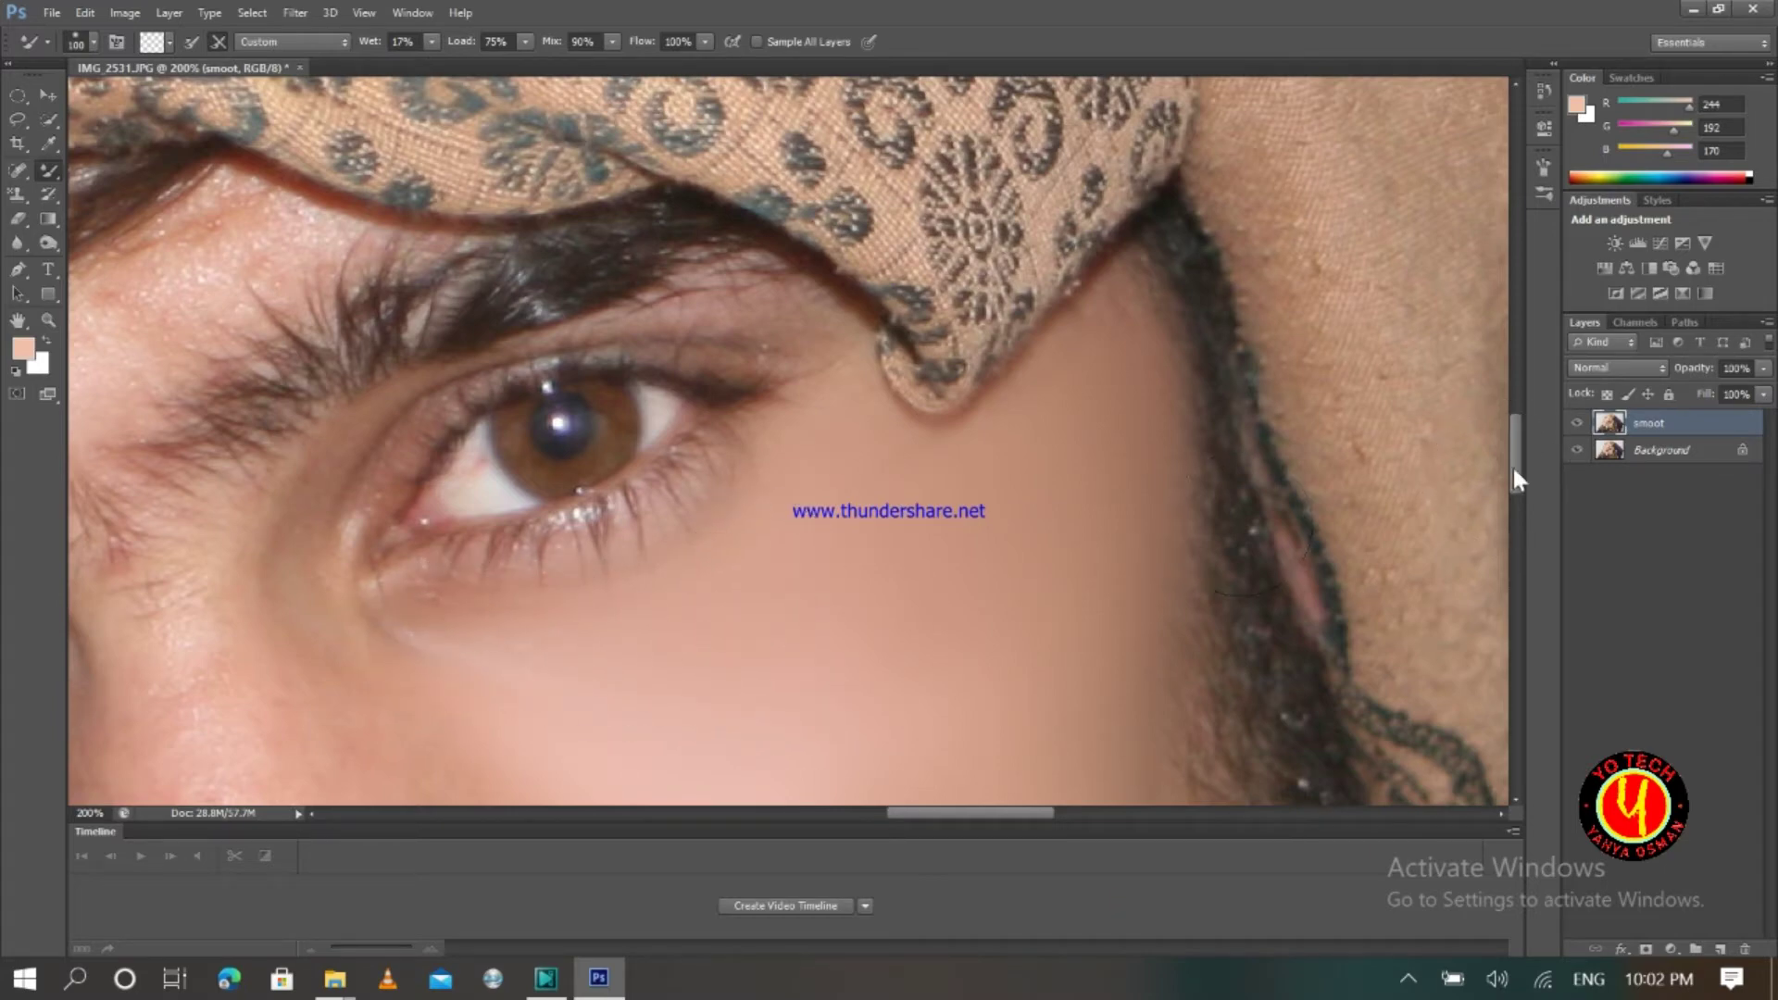
# Step: Blend the skin on the side of the nose and along the fold between nostril and right-hand cheek
pyautogui.moveTo(1513, 478); pyautogui.dragTo(1514, 508)
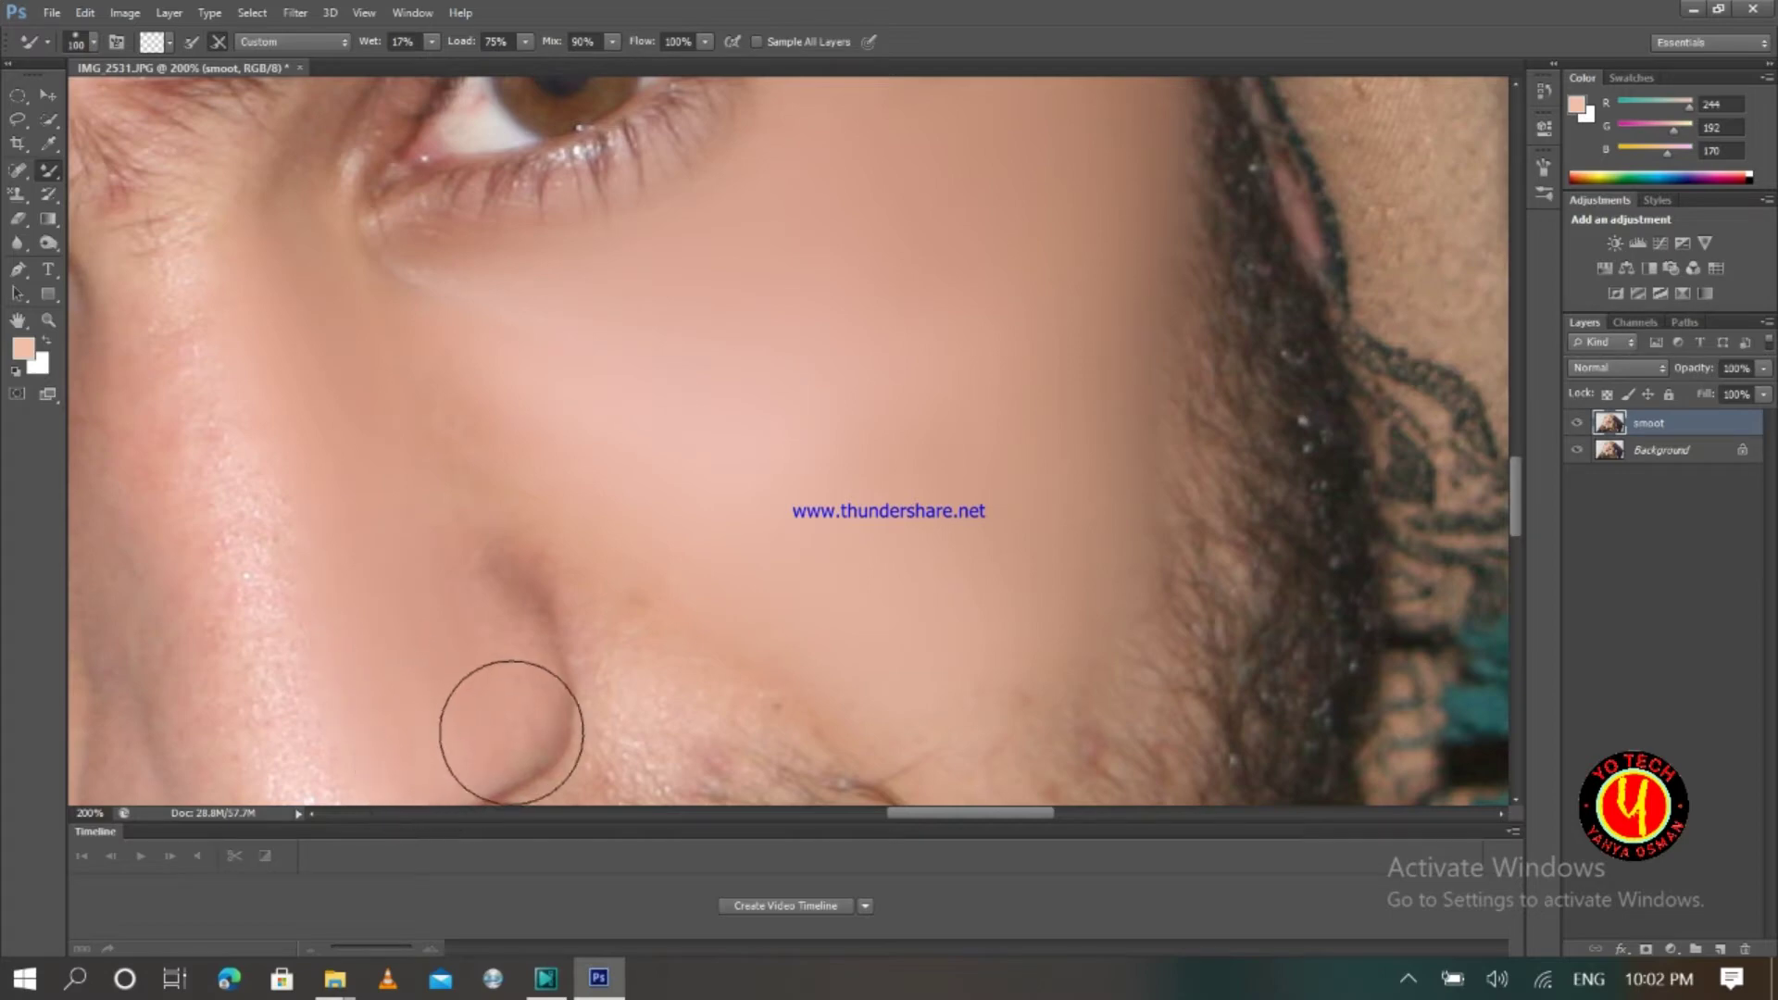
pyautogui.moveTo(511, 732)
pyautogui.mouseDown()
pyautogui.moveTo(484, 654)
pyautogui.moveTo(481, 544)
pyautogui.moveTo(491, 589)
pyautogui.moveTo(458, 471)
pyautogui.mouseUp()
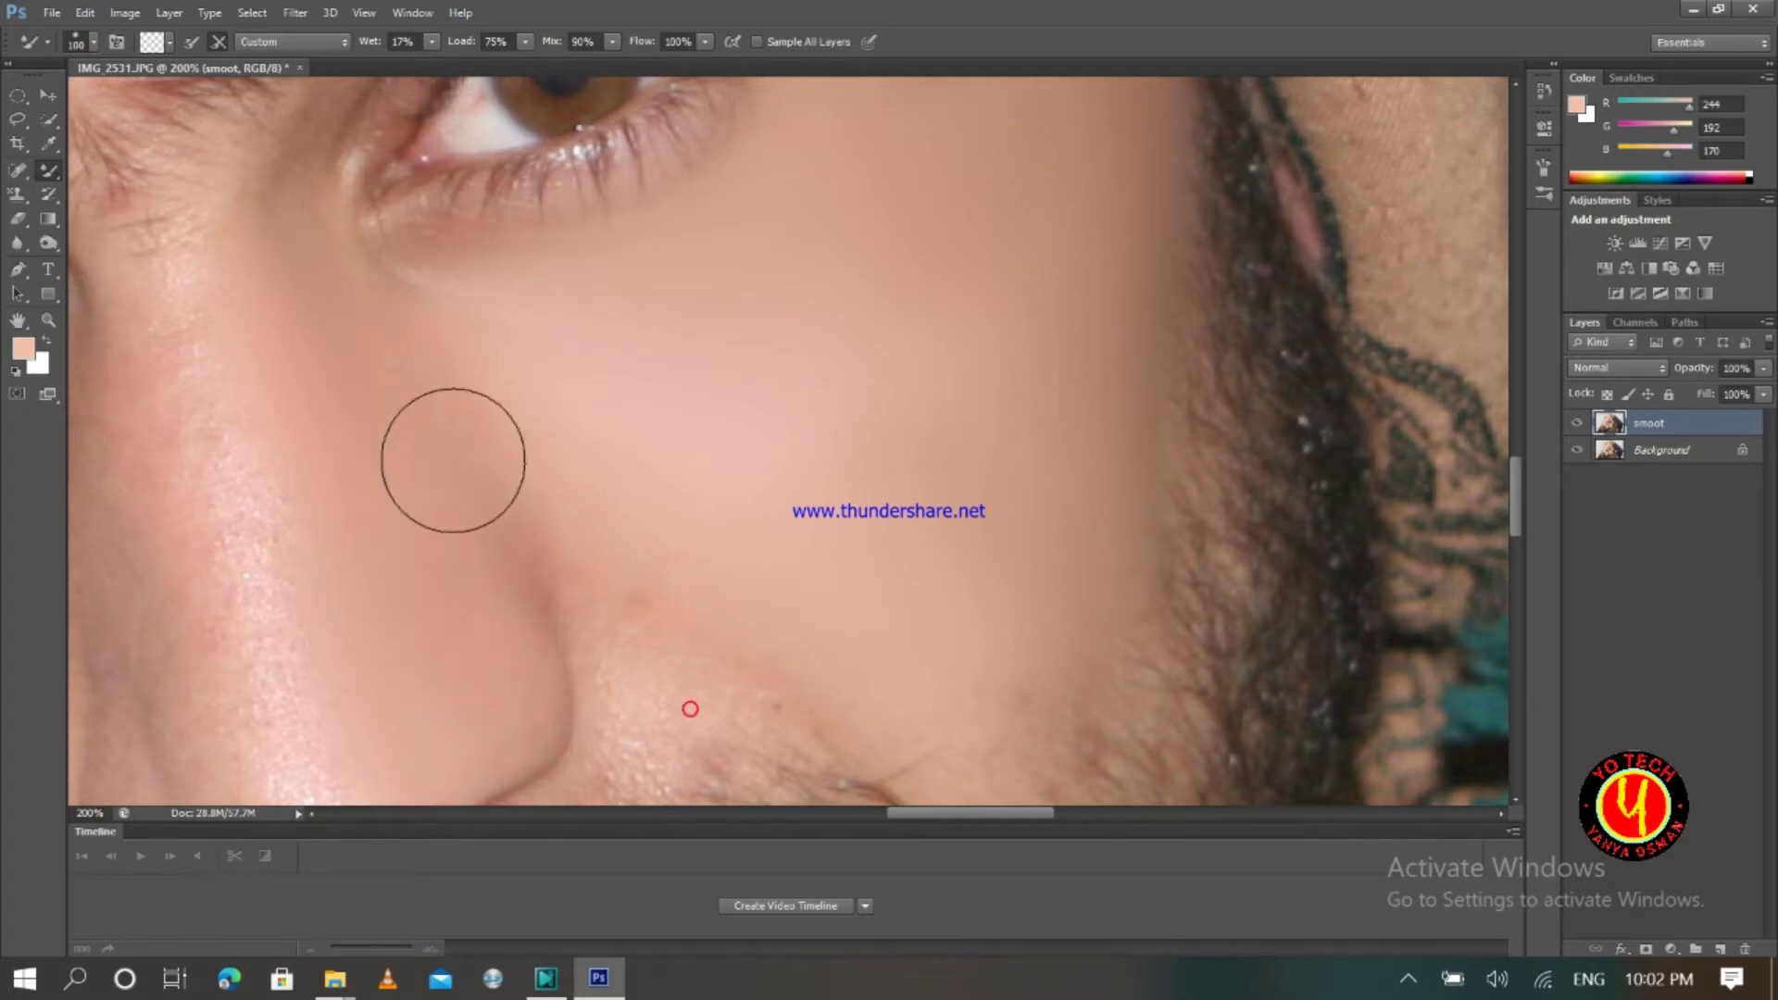
pyautogui.moveTo(458, 564)
pyautogui.mouseDown()
pyautogui.moveTo(421, 383)
pyautogui.moveTo(479, 429)
pyautogui.moveTo(389, 334)
pyautogui.moveTo(440, 388)
pyautogui.moveTo(368, 351)
pyautogui.moveTo(517, 411)
pyautogui.moveTo(731, 654)
pyautogui.moveTo(826, 701)
pyautogui.mouseUp()
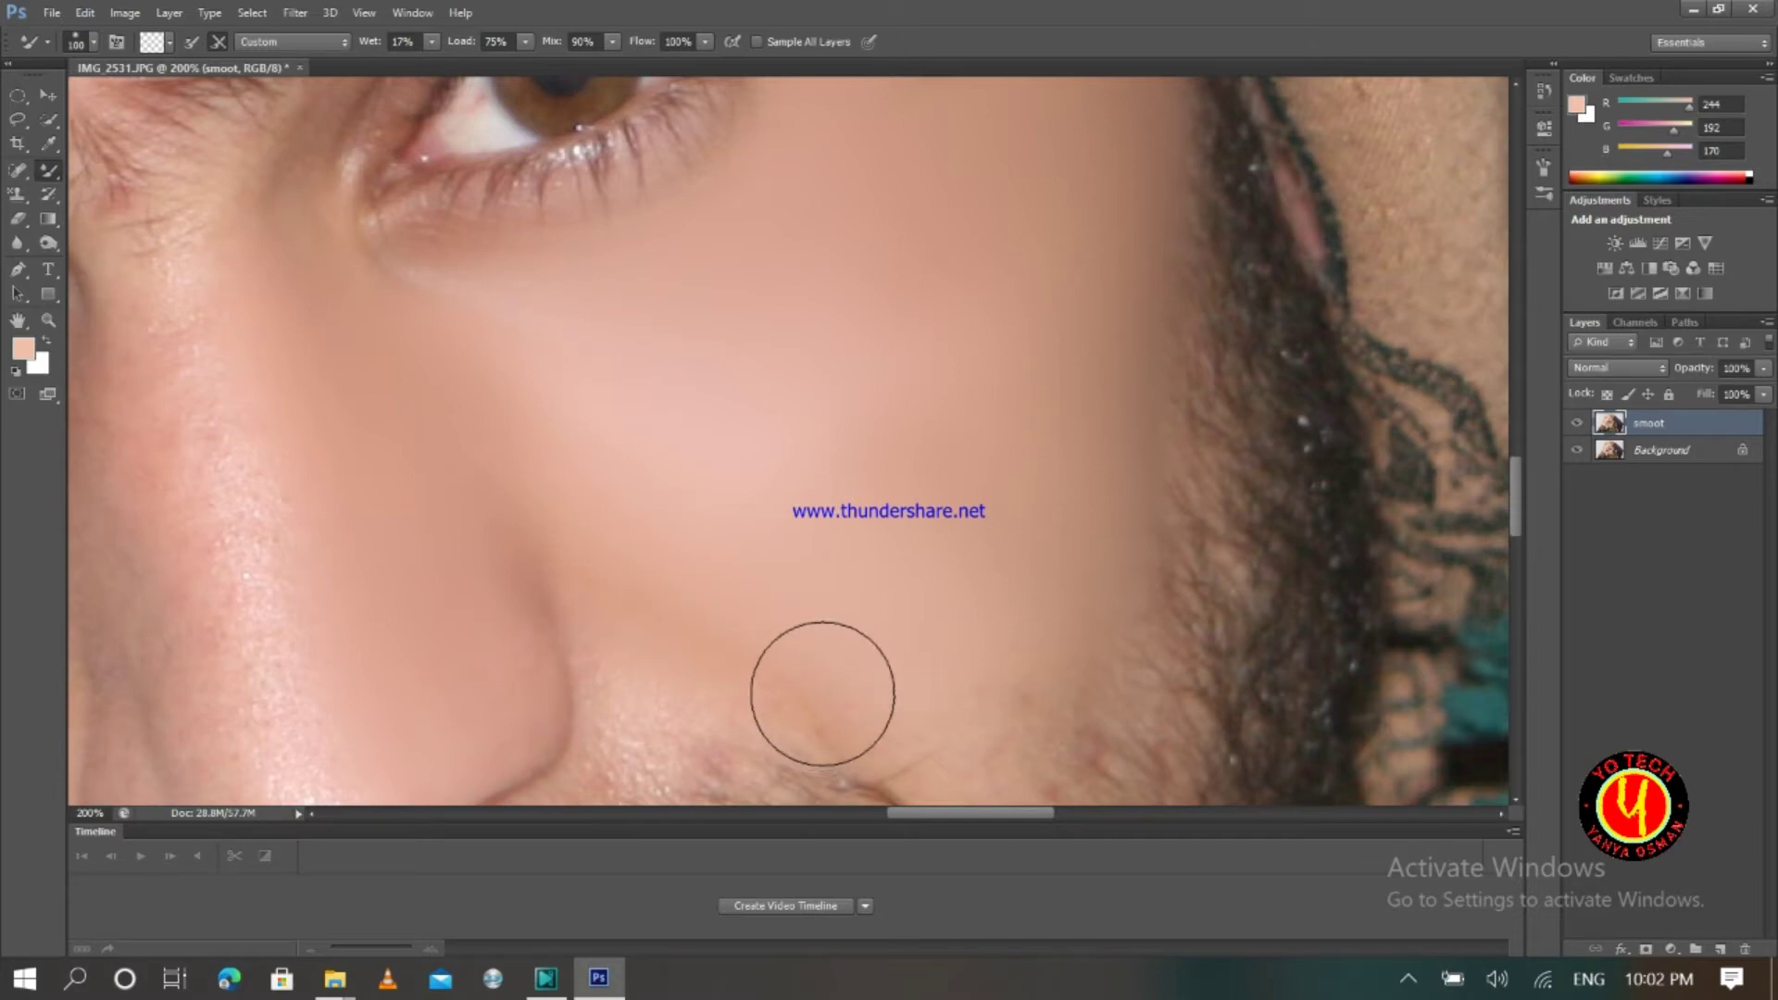
# Step: Smooth the lower right-hand cheek between the beard and the moustache, up to the skin beside the nostril
pyautogui.moveTo(1519, 470); pyautogui.dragTo(1519, 498)
pyautogui.moveTo(1012, 521)
pyautogui.mouseDown()
pyautogui.moveTo(1002, 471)
pyautogui.moveTo(1041, 643)
pyautogui.moveTo(997, 545)
pyautogui.moveTo(1027, 639)
pyautogui.moveTo(898, 448)
pyautogui.moveTo(963, 474)
pyautogui.moveTo(995, 526)
pyautogui.moveTo(1004, 625)
pyautogui.mouseUp()
pyautogui.moveTo(1070, 500)
pyautogui.mouseDown()
pyautogui.moveTo(1060, 419)
pyautogui.moveTo(1063, 526)
pyautogui.moveTo(1076, 354)
pyautogui.moveTo(1056, 546)
pyautogui.moveTo(1045, 481)
pyautogui.moveTo(1077, 386)
pyautogui.moveTo(1064, 474)
pyautogui.moveTo(1066, 414)
pyautogui.moveTo(1040, 449)
pyautogui.moveTo(973, 446)
pyautogui.moveTo(879, 365)
pyautogui.moveTo(778, 353)
pyautogui.moveTo(669, 459)
pyautogui.mouseUp()
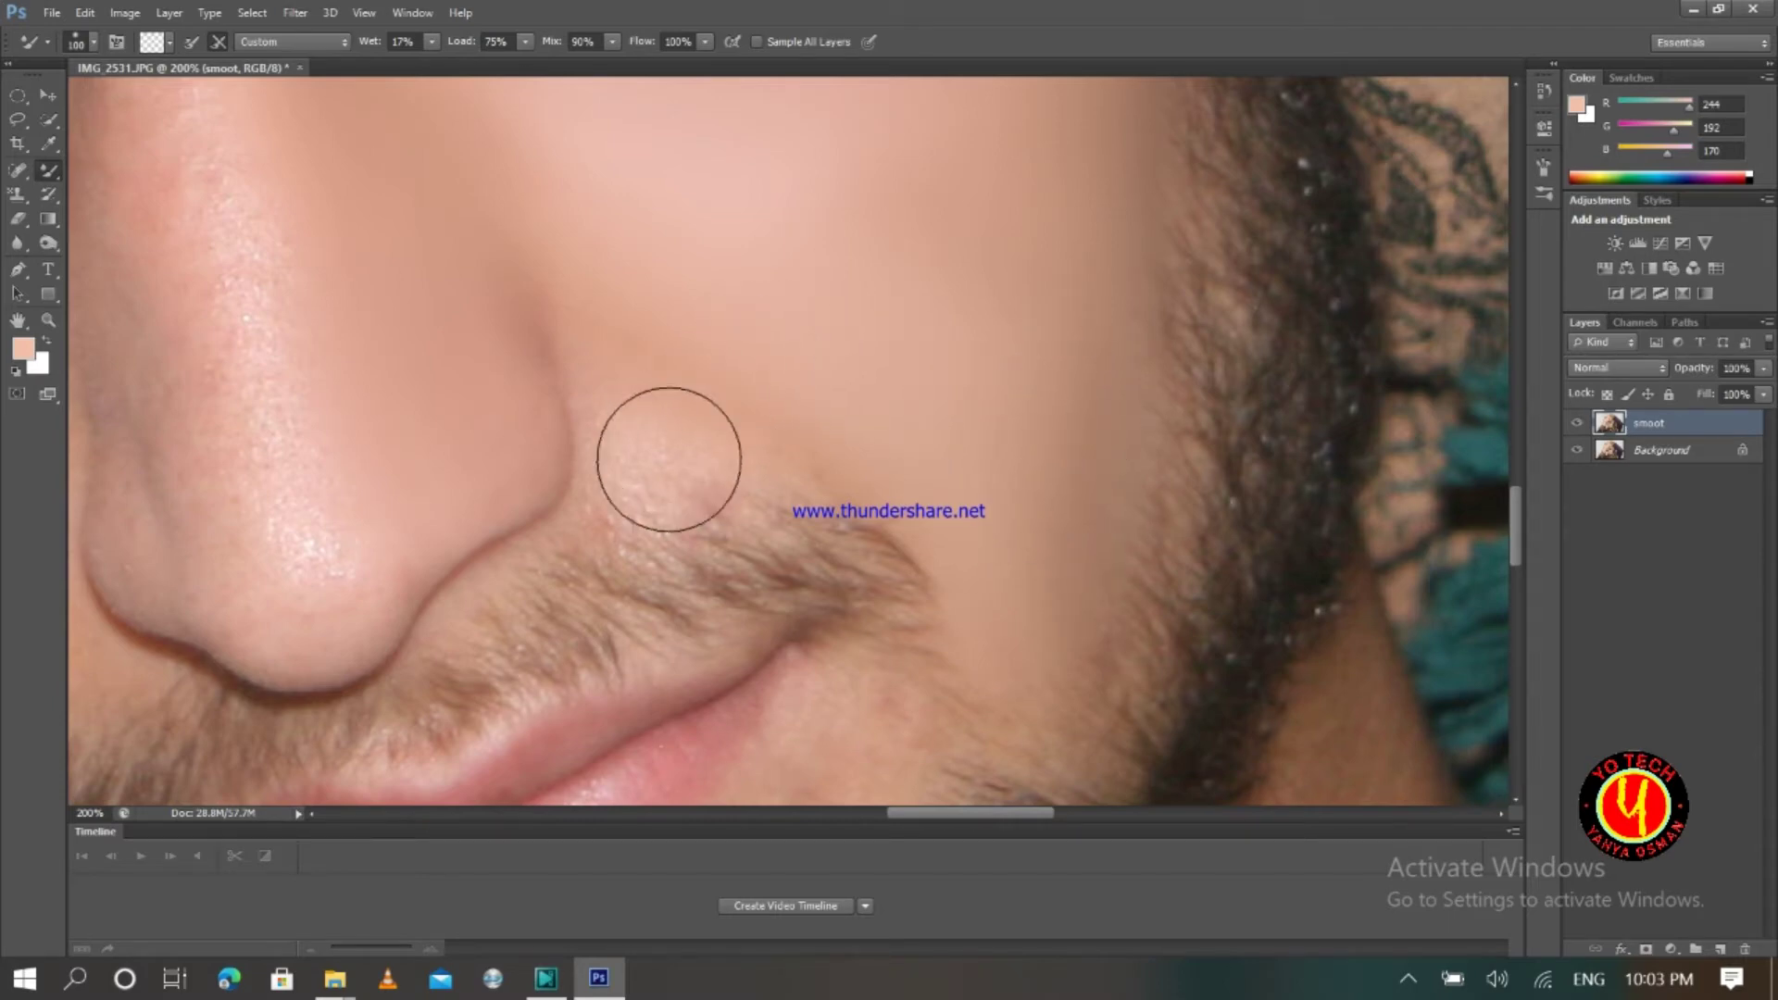
# Step: Reduce the Mixer Brush size to 60 and smooth the skin beside the moustache and on the nose tip
pyautogui.press('[')
pyautogui.press('[')
pyautogui.press('[')
pyautogui.press('[')
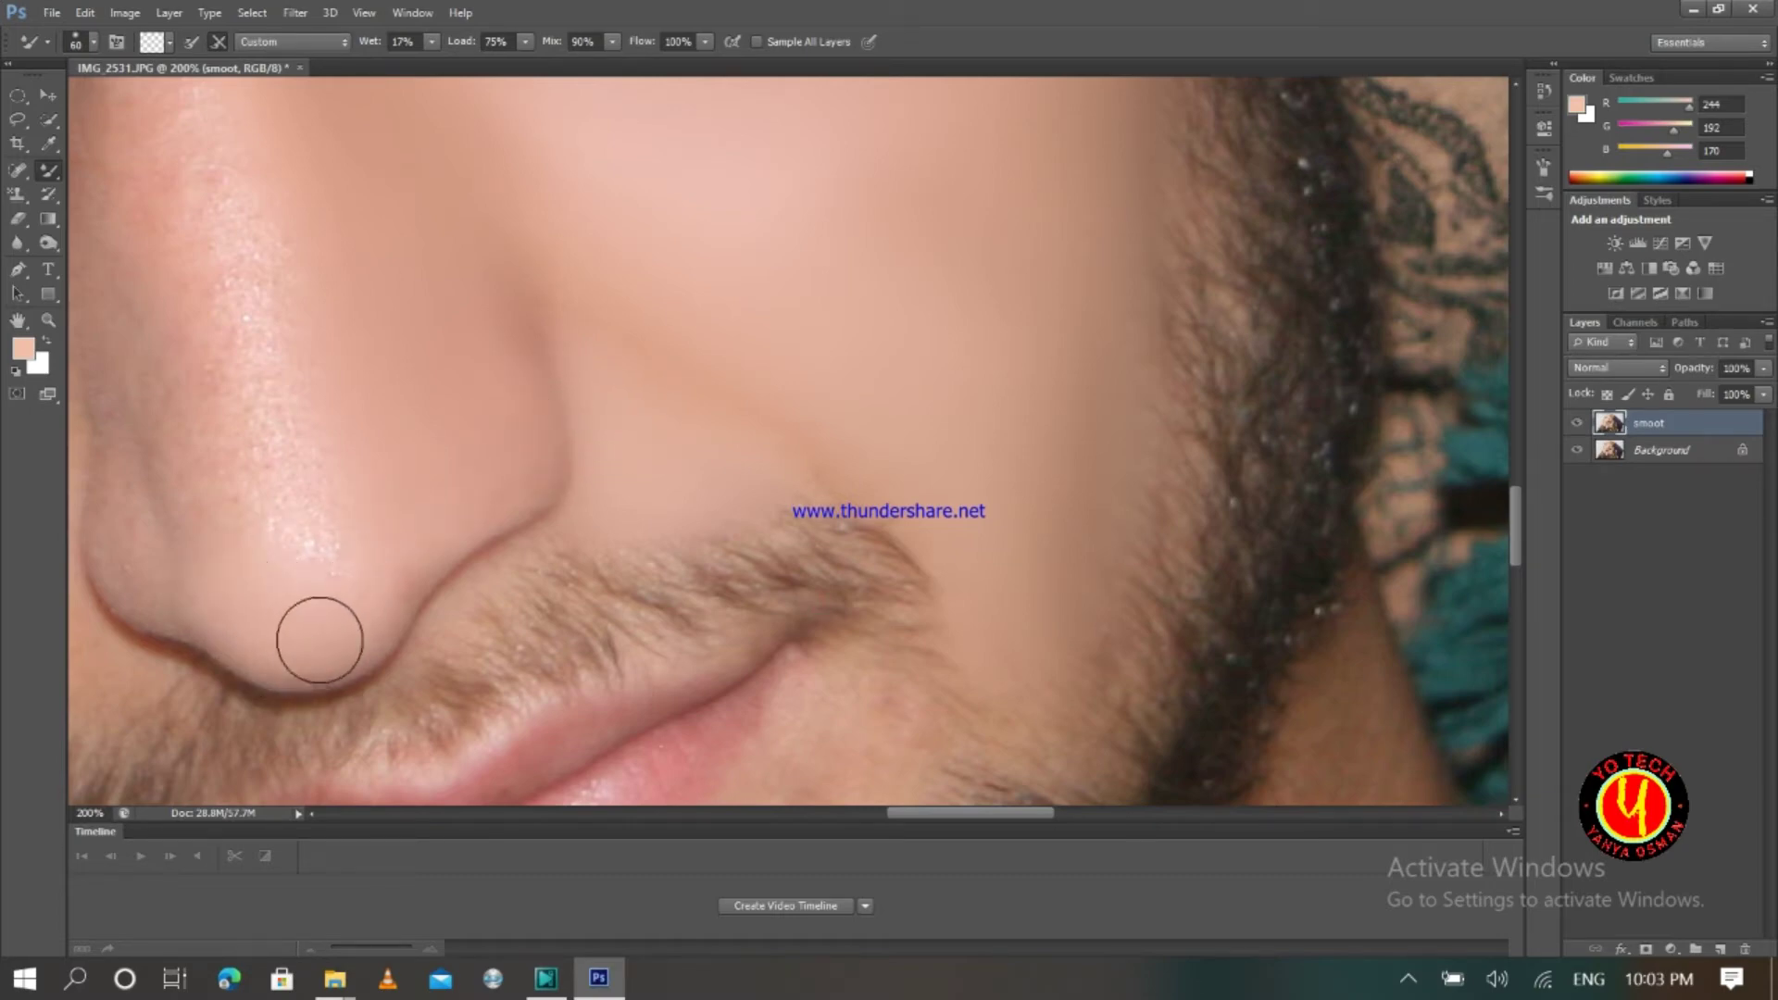
pyautogui.moveTo(239, 570)
pyautogui.mouseDown()
pyautogui.moveTo(157, 570)
pyautogui.moveTo(161, 586)
pyautogui.moveTo(305, 553)
pyautogui.moveTo(274, 455)
pyautogui.mouseUp()
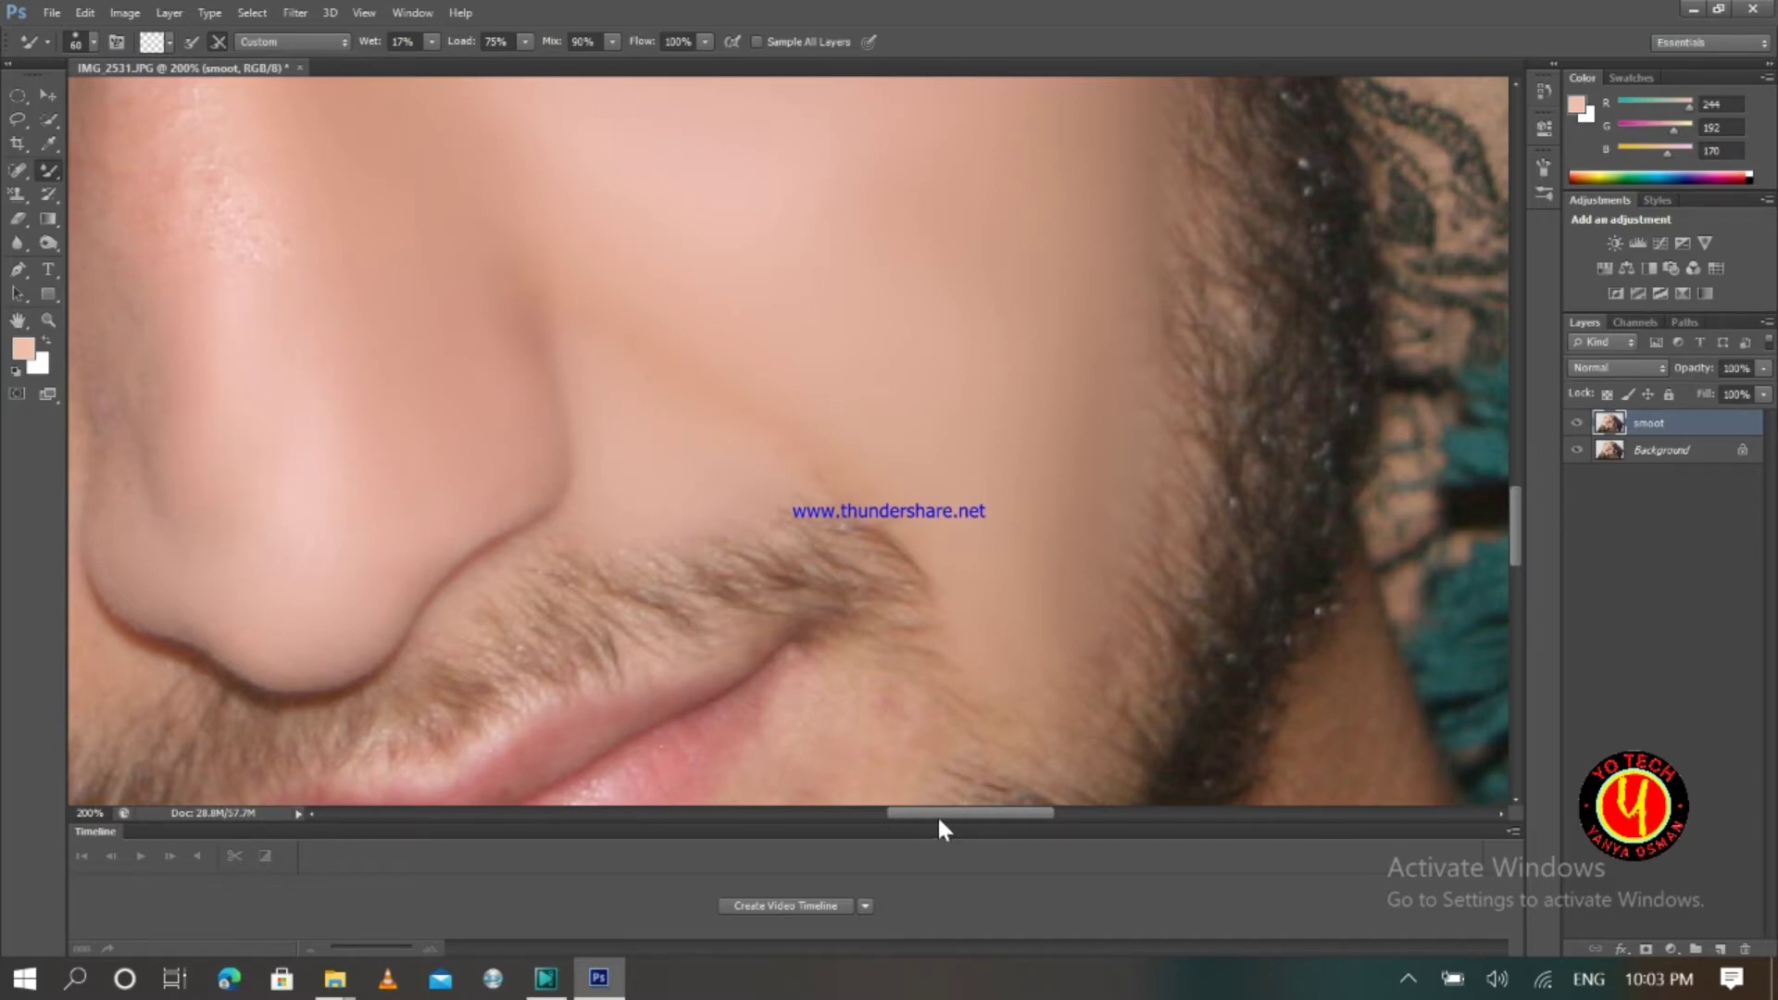
# Step: Enlarge the Mixer Brush to 125 and smooth the nose bridge and the cheek at the image's left
pyautogui.moveTo(937, 815); pyautogui.dragTo(850, 813)
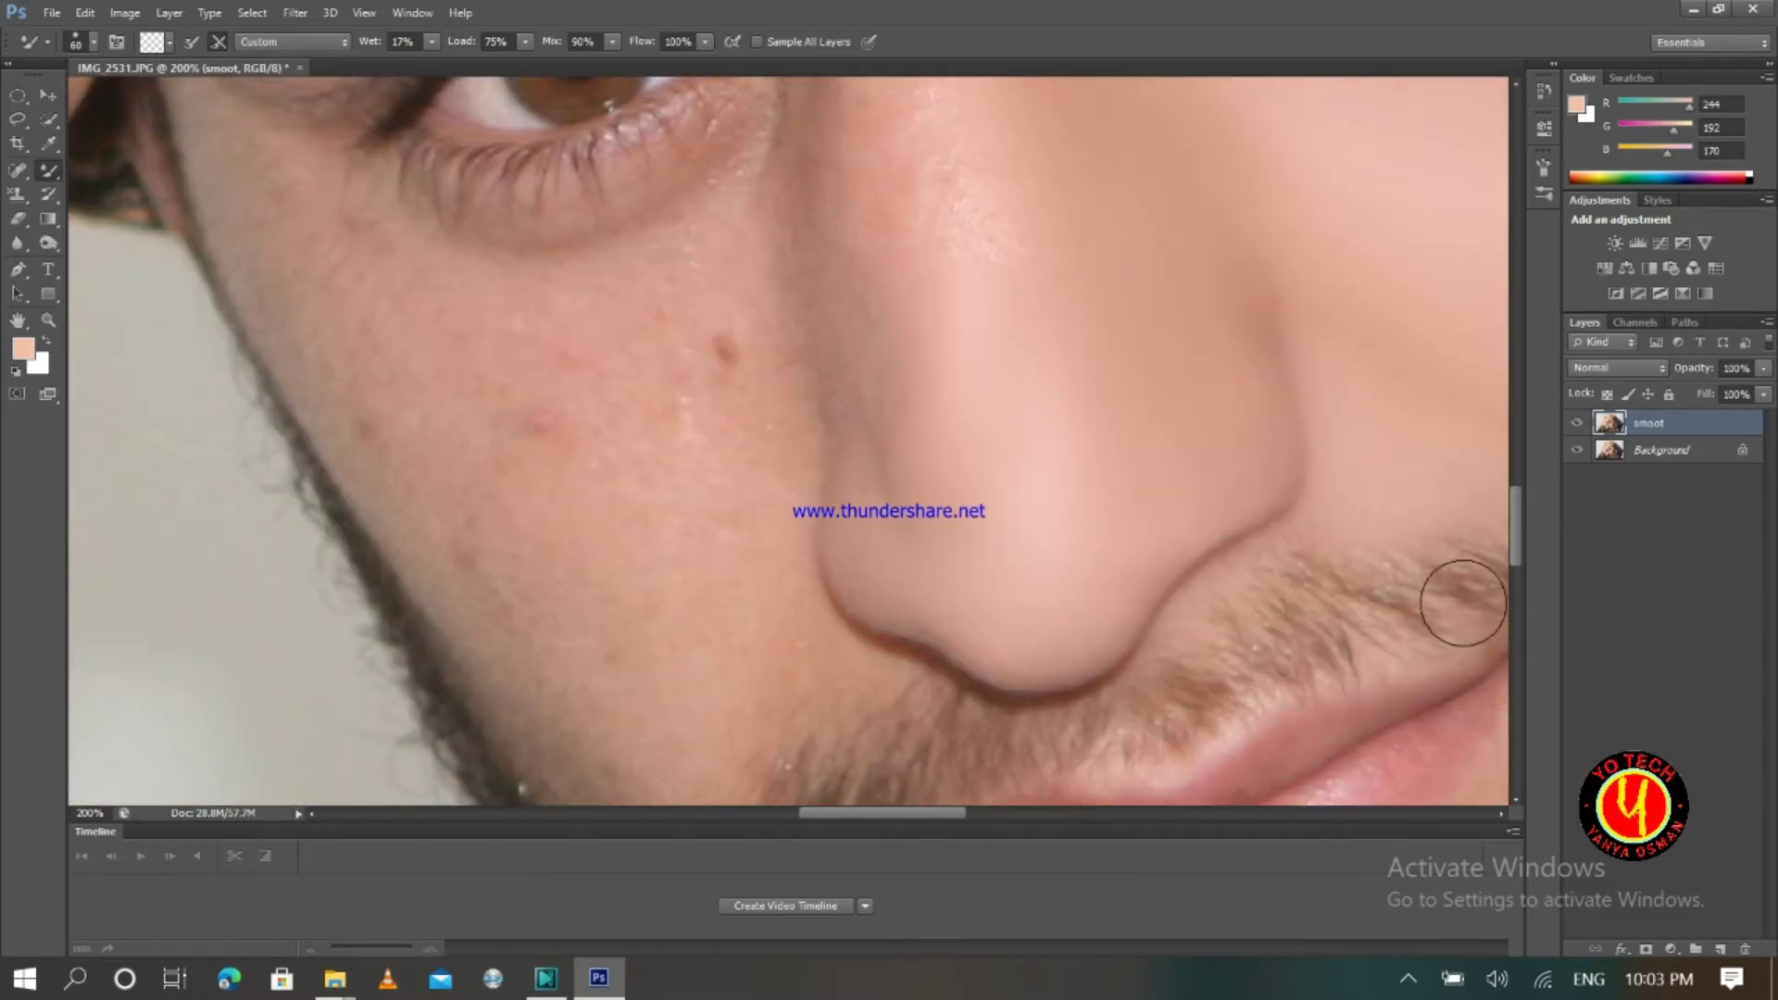
pyautogui.moveTo(1513, 529); pyautogui.dragTo(1516, 516)
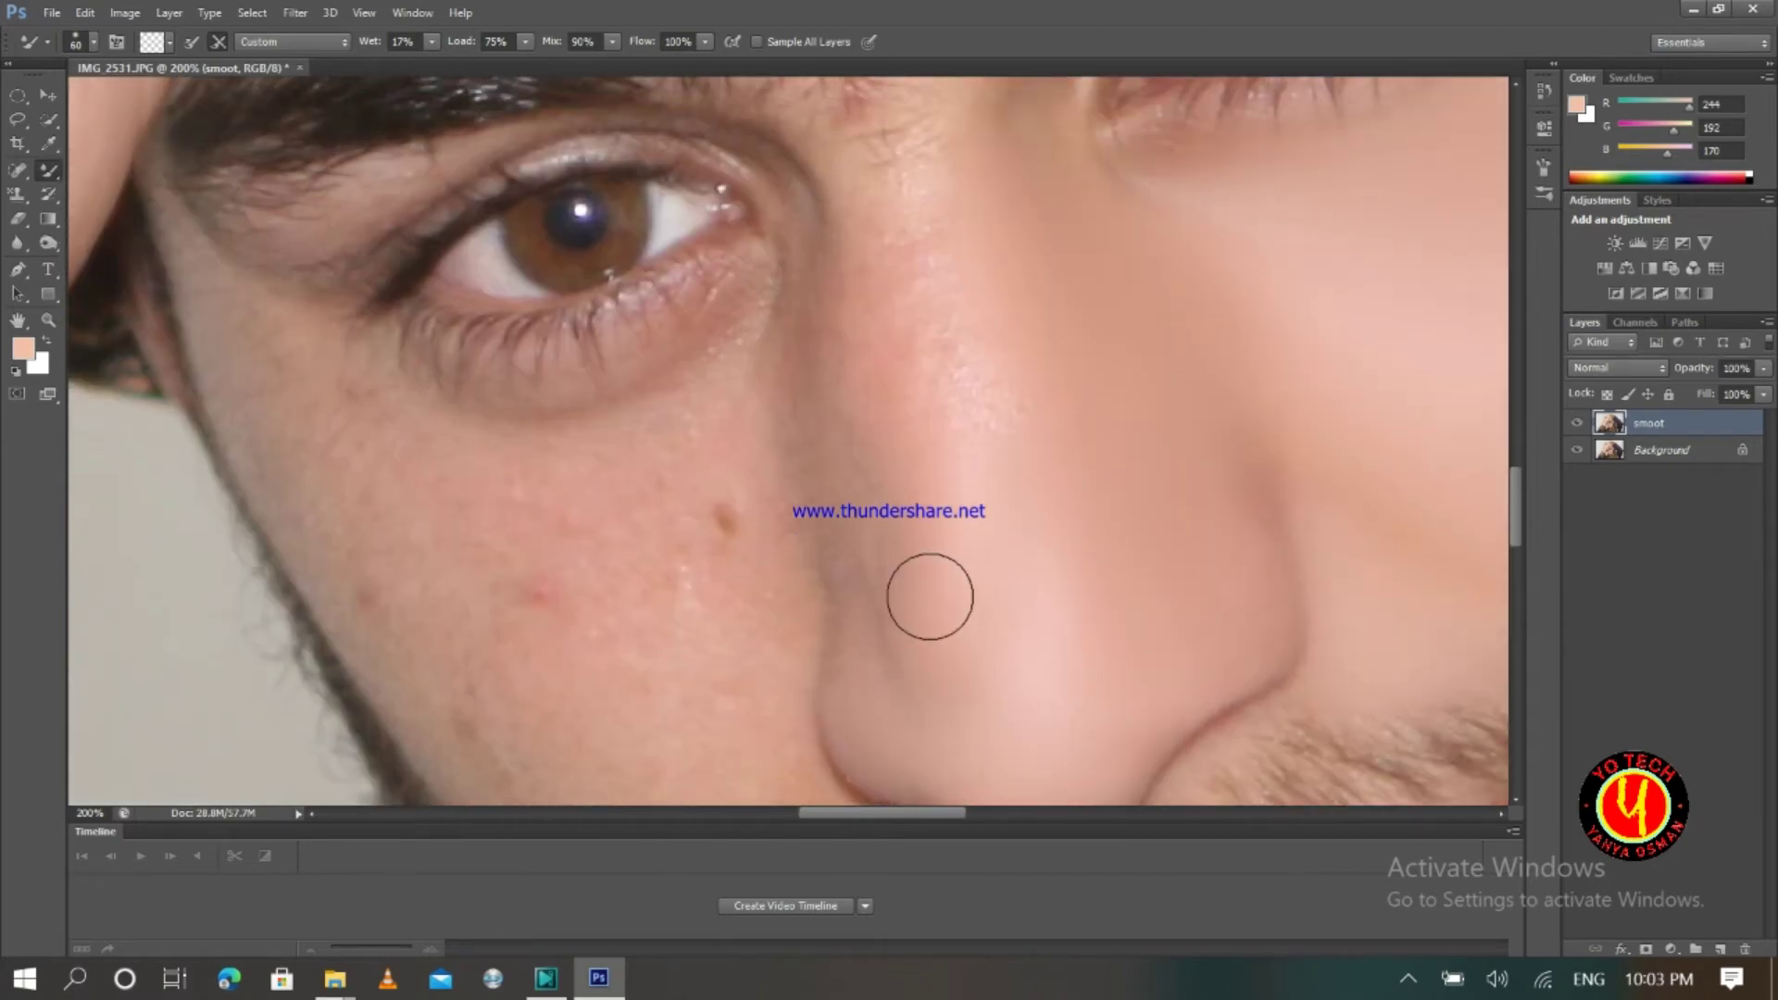
pyautogui.press(']')
pyautogui.press(']')
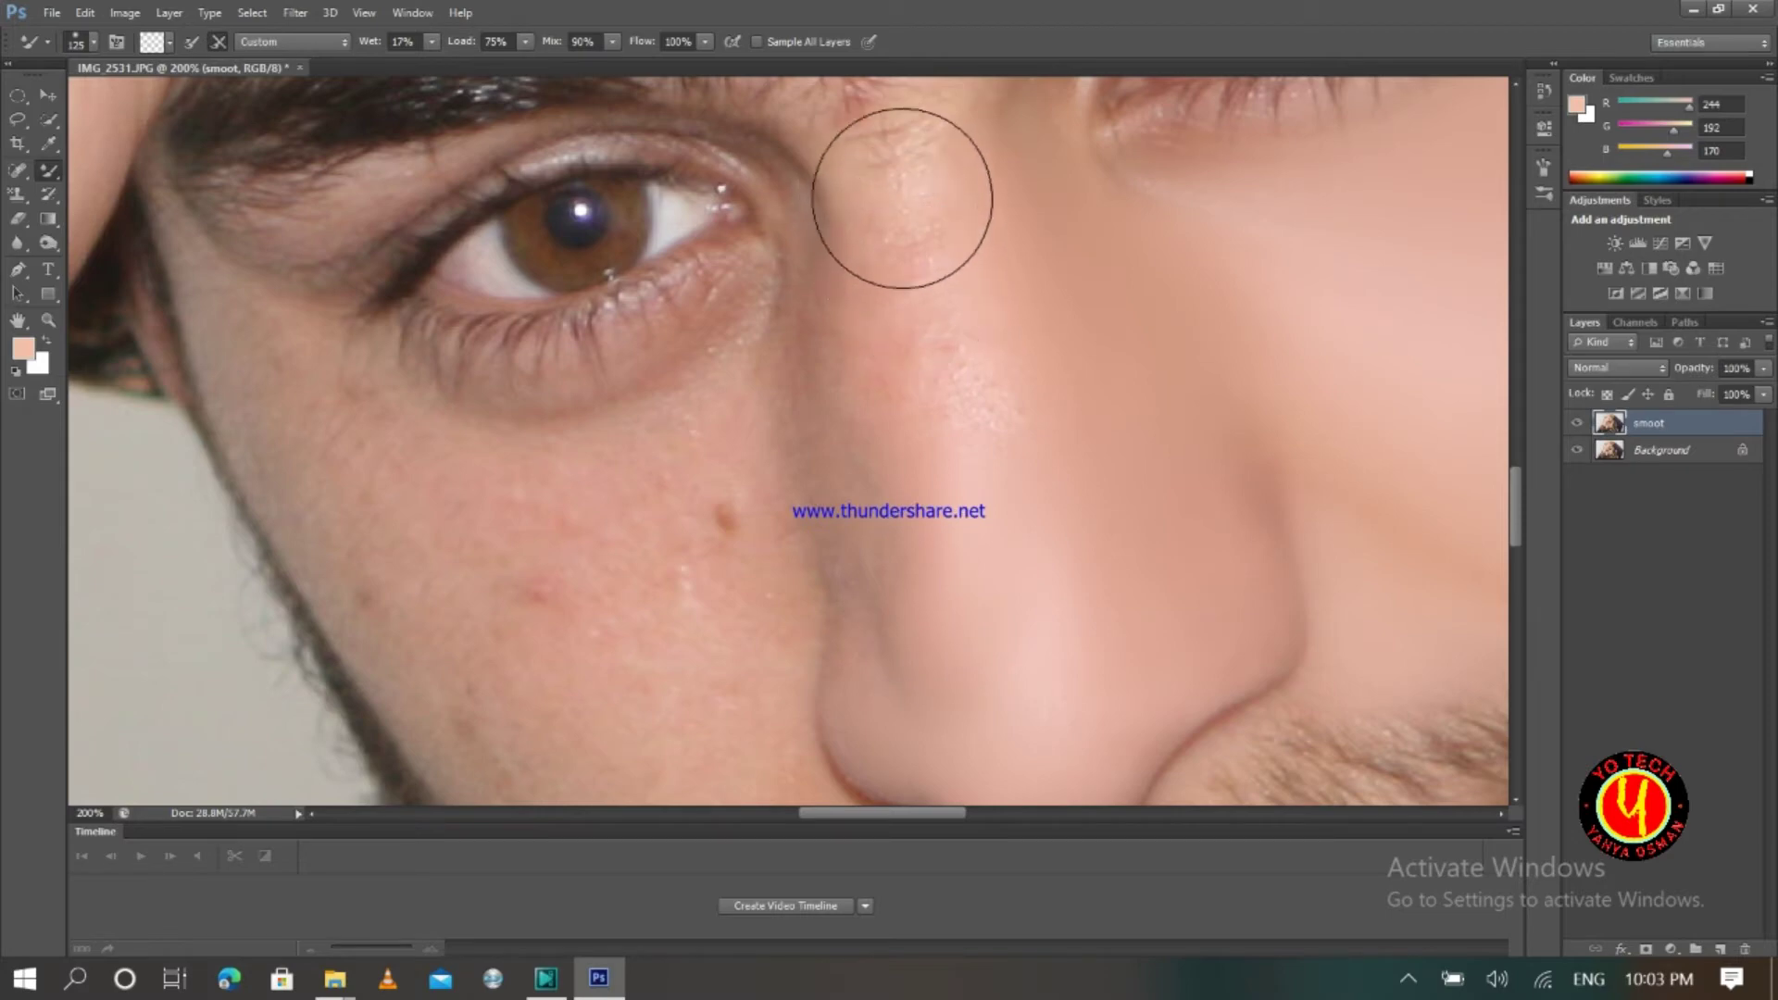
pyautogui.moveTo(902, 198); pyautogui.dragTo(958, 392)
pyautogui.moveTo(941, 311)
pyautogui.mouseDown()
pyautogui.moveTo(960, 406)
pyautogui.moveTo(907, 224)
pyautogui.moveTo(944, 343)
pyautogui.moveTo(934, 249)
pyautogui.moveTo(979, 387)
pyautogui.moveTo(984, 484)
pyautogui.moveTo(961, 404)
pyautogui.moveTo(1008, 627)
pyautogui.moveTo(966, 464)
pyautogui.moveTo(1001, 623)
pyautogui.moveTo(927, 433)
pyautogui.moveTo(986, 585)
pyautogui.moveTo(943, 411)
pyautogui.moveTo(939, 224)
pyautogui.moveTo(918, 199)
pyautogui.moveTo(934, 244)
pyautogui.moveTo(915, 183)
pyautogui.moveTo(1015, 747)
pyautogui.moveTo(1013, 725)
pyautogui.moveTo(1020, 737)
pyautogui.moveTo(912, 726)
pyautogui.moveTo(893, 698)
pyautogui.moveTo(880, 411)
pyautogui.moveTo(901, 662)
pyautogui.moveTo(821, 478)
pyautogui.moveTo(867, 599)
pyautogui.moveTo(809, 401)
pyautogui.moveTo(837, 456)
pyautogui.moveTo(838, 420)
pyautogui.moveTo(806, 352)
pyautogui.moveTo(867, 647)
pyautogui.moveTo(687, 533)
pyautogui.moveTo(737, 602)
pyautogui.moveTo(694, 452)
pyautogui.moveTo(702, 577)
pyautogui.moveTo(603, 600)
pyautogui.moveTo(487, 512)
pyautogui.moveTo(343, 447)
pyautogui.moveTo(362, 478)
pyautogui.moveTo(280, 389)
pyautogui.moveTo(458, 559)
pyautogui.moveTo(510, 547)
pyautogui.moveTo(487, 504)
pyautogui.moveTo(620, 473)
pyautogui.moveTo(504, 500)
pyautogui.moveTo(457, 594)
pyautogui.moveTo(377, 556)
pyautogui.moveTo(449, 635)
pyautogui.moveTo(353, 516)
pyautogui.moveTo(386, 507)
pyautogui.moveTo(639, 679)
pyautogui.moveTo(635, 726)
pyautogui.moveTo(528, 726)
pyautogui.moveTo(492, 686)
pyautogui.mouseUp()
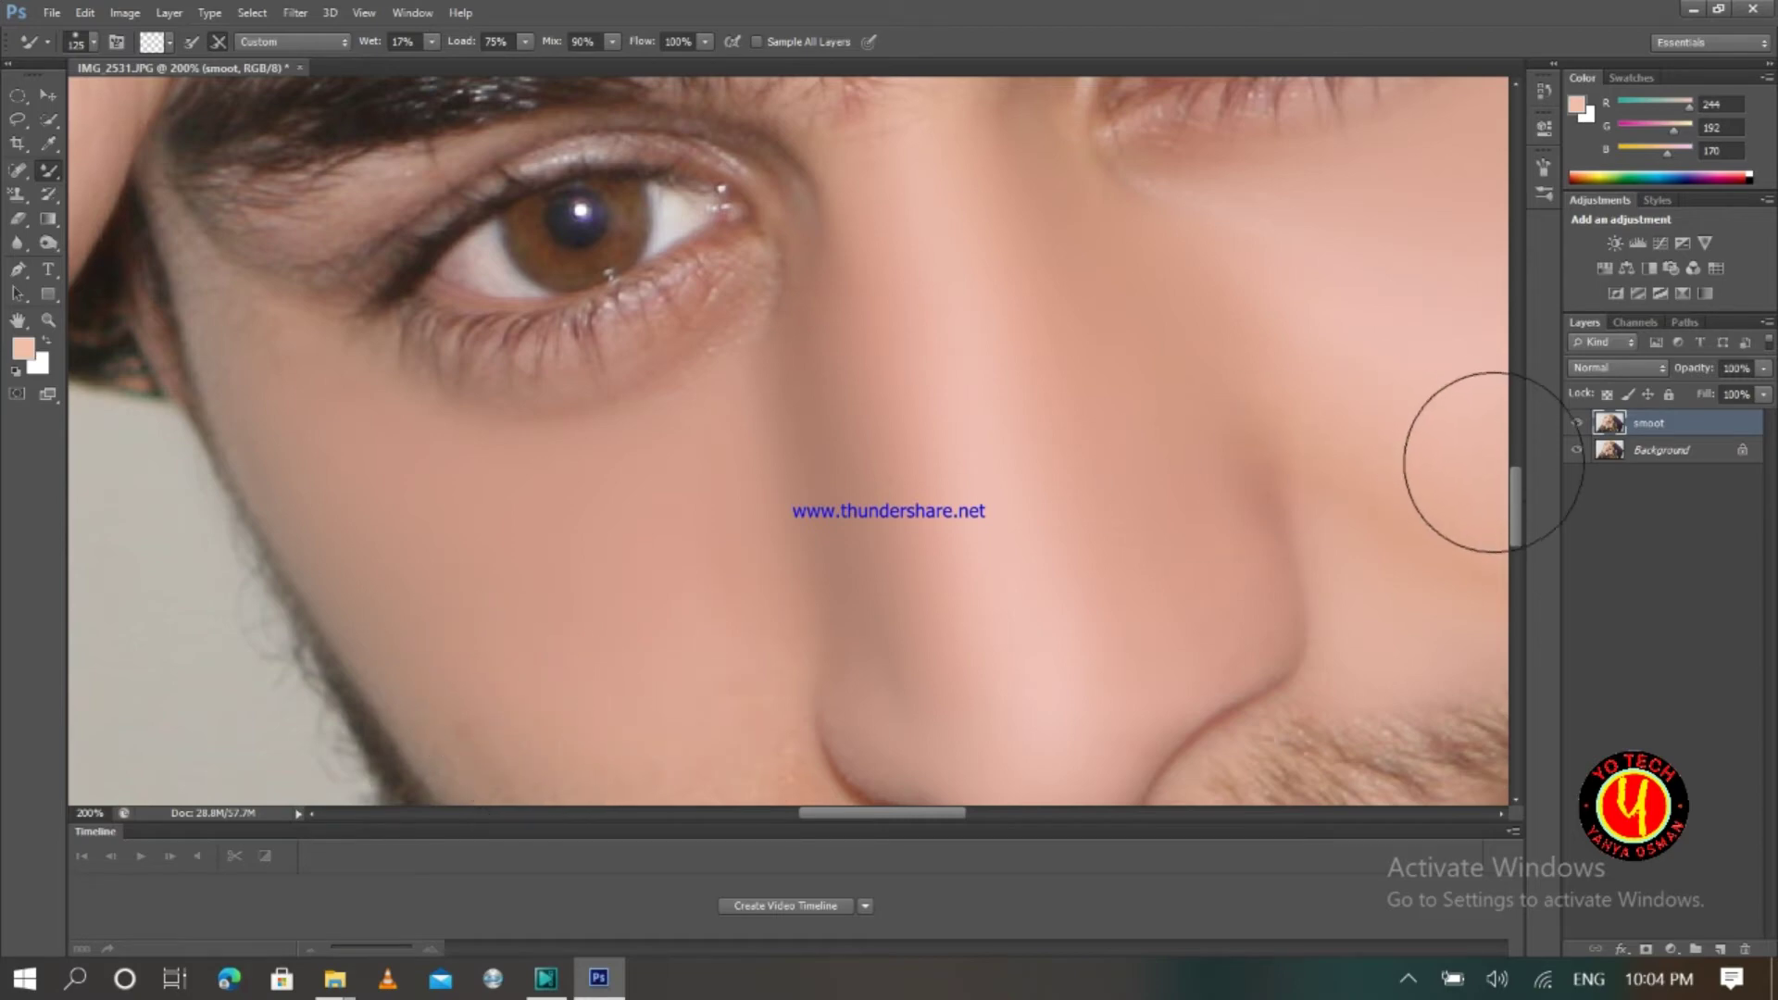
# Step: Smooth the lower left-hand cheek along the beard line, reducing the Mixer Brush size to 80 for the narrower areas
pyautogui.moveTo(1514, 496); pyautogui.dragTo(1520, 549)
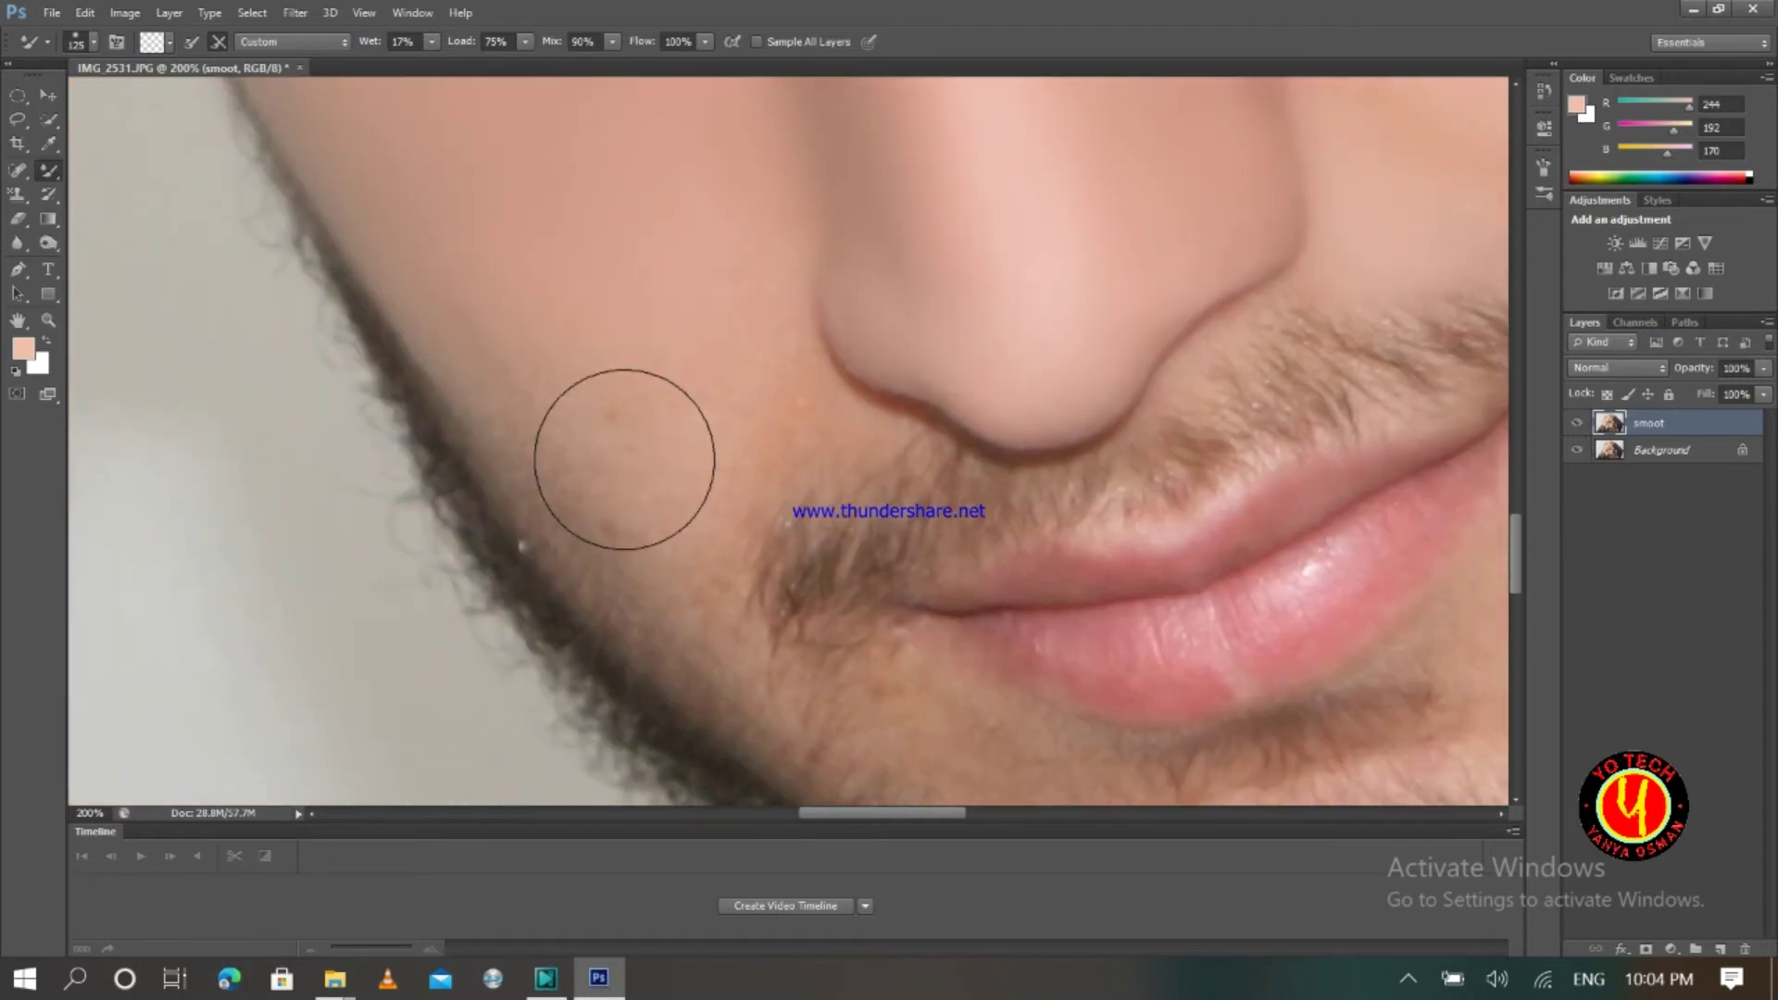
pyautogui.moveTo(624, 461)
pyautogui.mouseDown()
pyautogui.moveTo(528, 311)
pyautogui.moveTo(616, 438)
pyautogui.moveTo(540, 369)
pyautogui.moveTo(626, 466)
pyautogui.moveTo(538, 372)
pyautogui.moveTo(519, 293)
pyautogui.moveTo(618, 306)
pyautogui.moveTo(702, 355)
pyautogui.moveTo(713, 321)
pyautogui.moveTo(723, 376)
pyautogui.moveTo(666, 475)
pyautogui.moveTo(599, 418)
pyautogui.moveTo(641, 512)
pyautogui.moveTo(518, 327)
pyautogui.mouseUp()
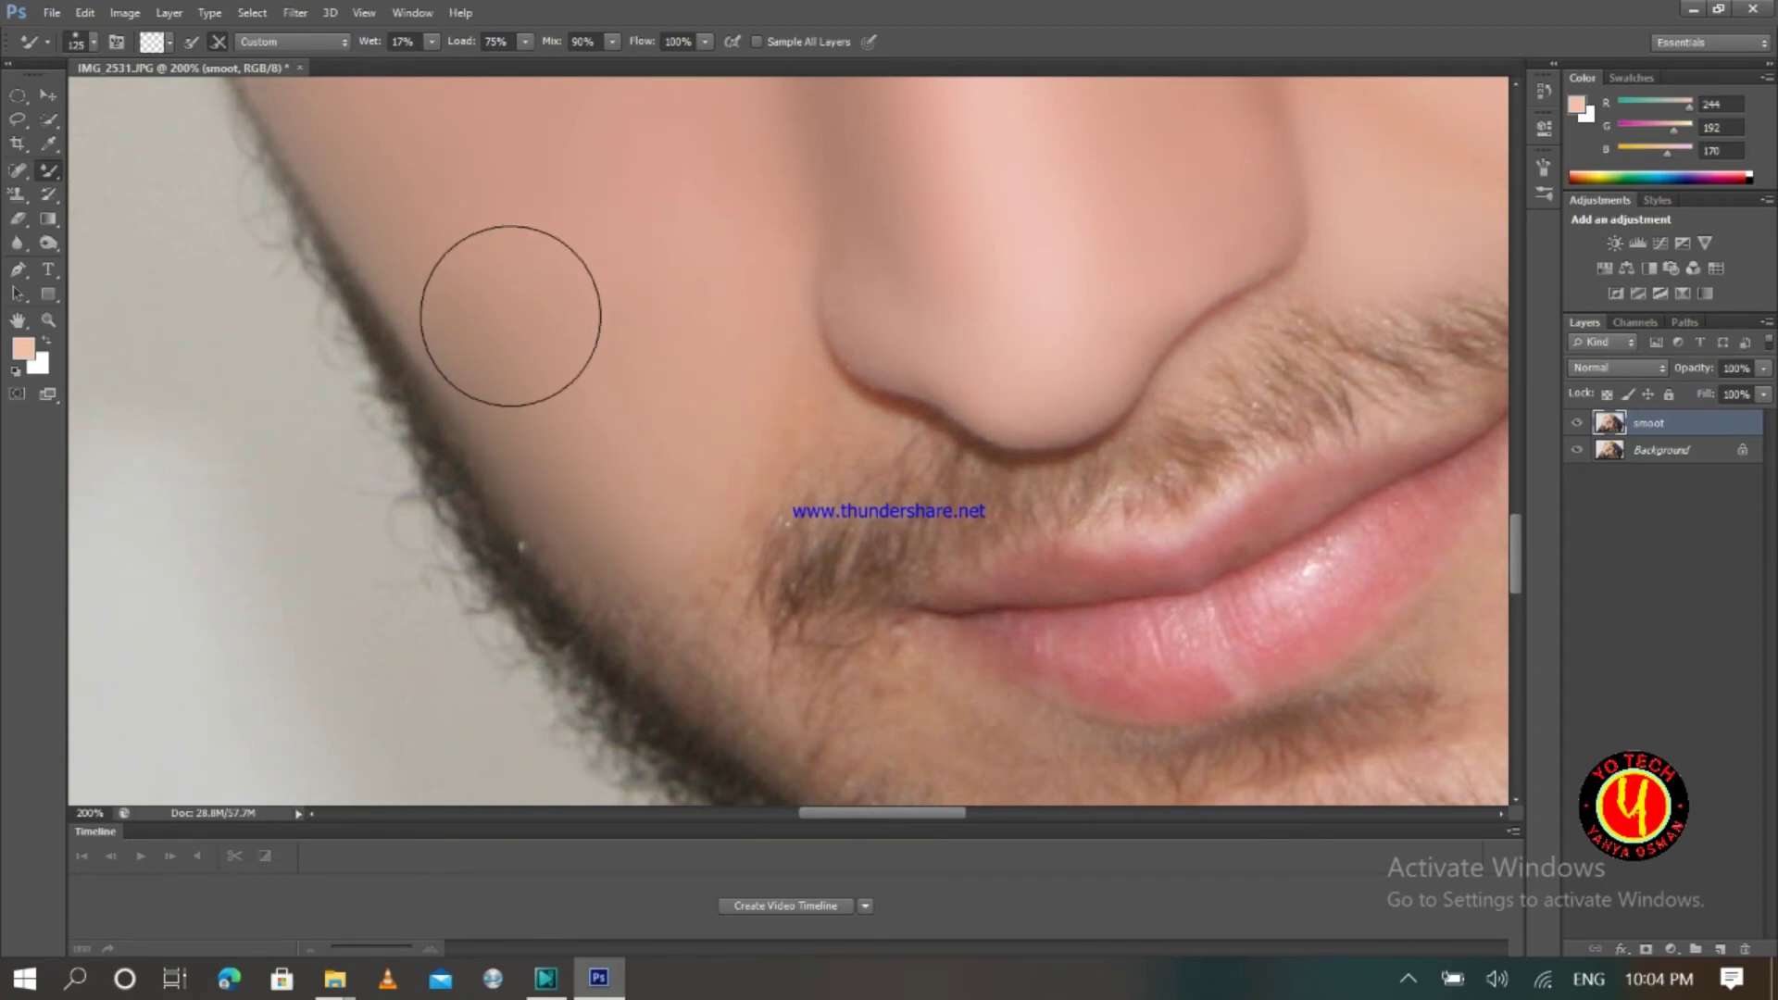
pyautogui.press('[')
pyautogui.press('[')
pyautogui.press('[')
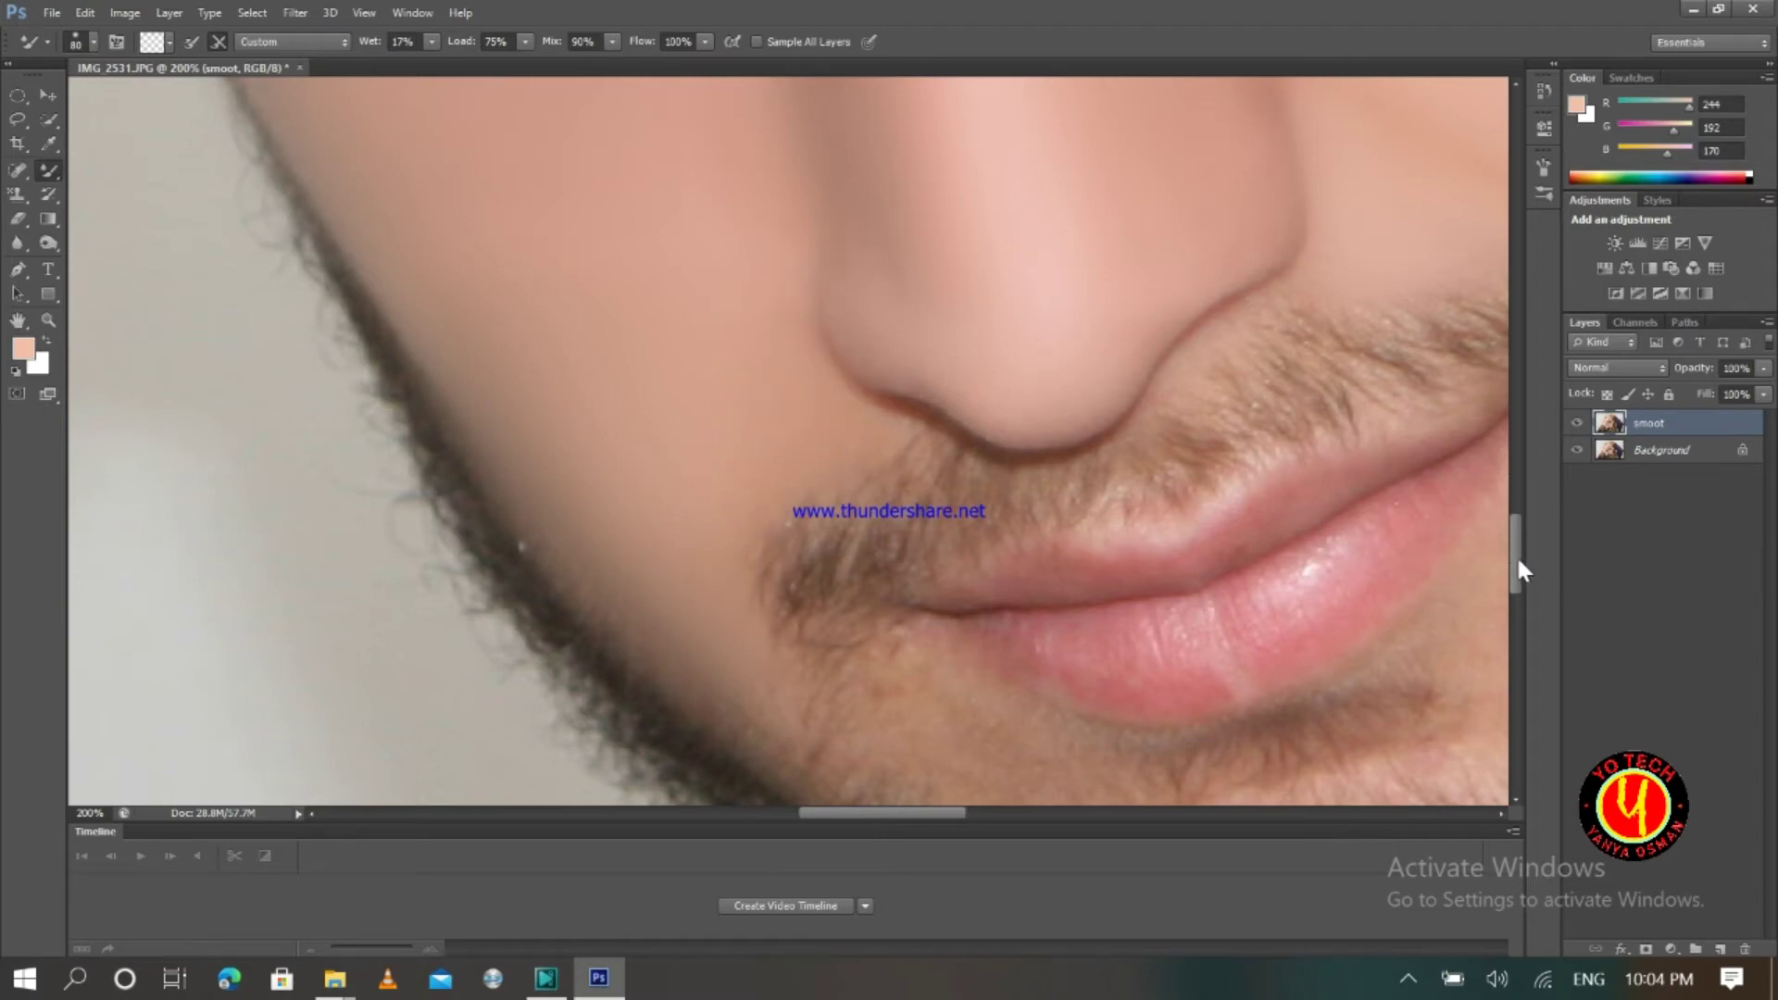
# Step: Smooth the bare skin below both corners of the mouth with the Mixer Brush
pyautogui.moveTo(1518, 569); pyautogui.dragTo(1520, 593)
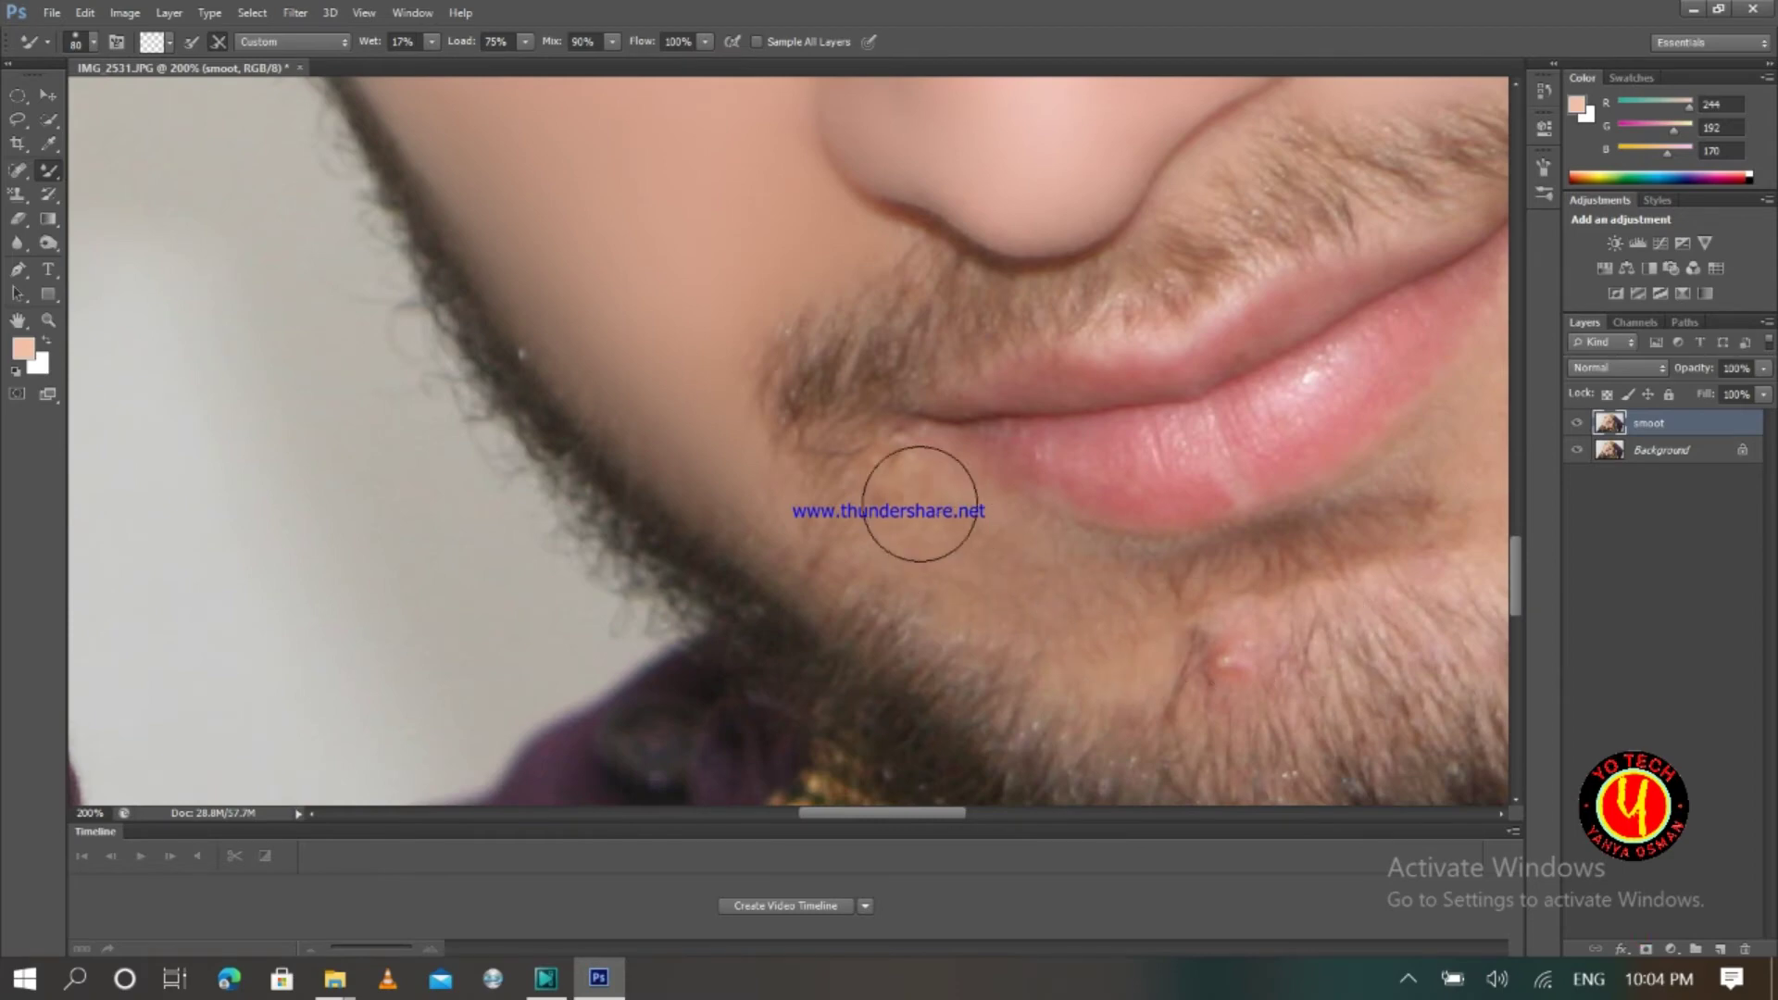
pyautogui.moveTo(920, 518)
pyautogui.mouseDown()
pyautogui.moveTo(966, 562)
pyautogui.moveTo(953, 519)
pyautogui.moveTo(1068, 609)
pyautogui.moveTo(1021, 569)
pyautogui.moveTo(1073, 621)
pyautogui.moveTo(1027, 619)
pyautogui.moveTo(1042, 627)
pyautogui.moveTo(993, 581)
pyautogui.moveTo(1023, 610)
pyautogui.moveTo(977, 593)
pyautogui.moveTo(1044, 614)
pyautogui.moveTo(912, 503)
pyautogui.moveTo(975, 539)
pyautogui.moveTo(1078, 648)
pyautogui.moveTo(997, 613)
pyautogui.moveTo(934, 554)
pyautogui.moveTo(939, 512)
pyautogui.moveTo(988, 555)
pyautogui.mouseUp()
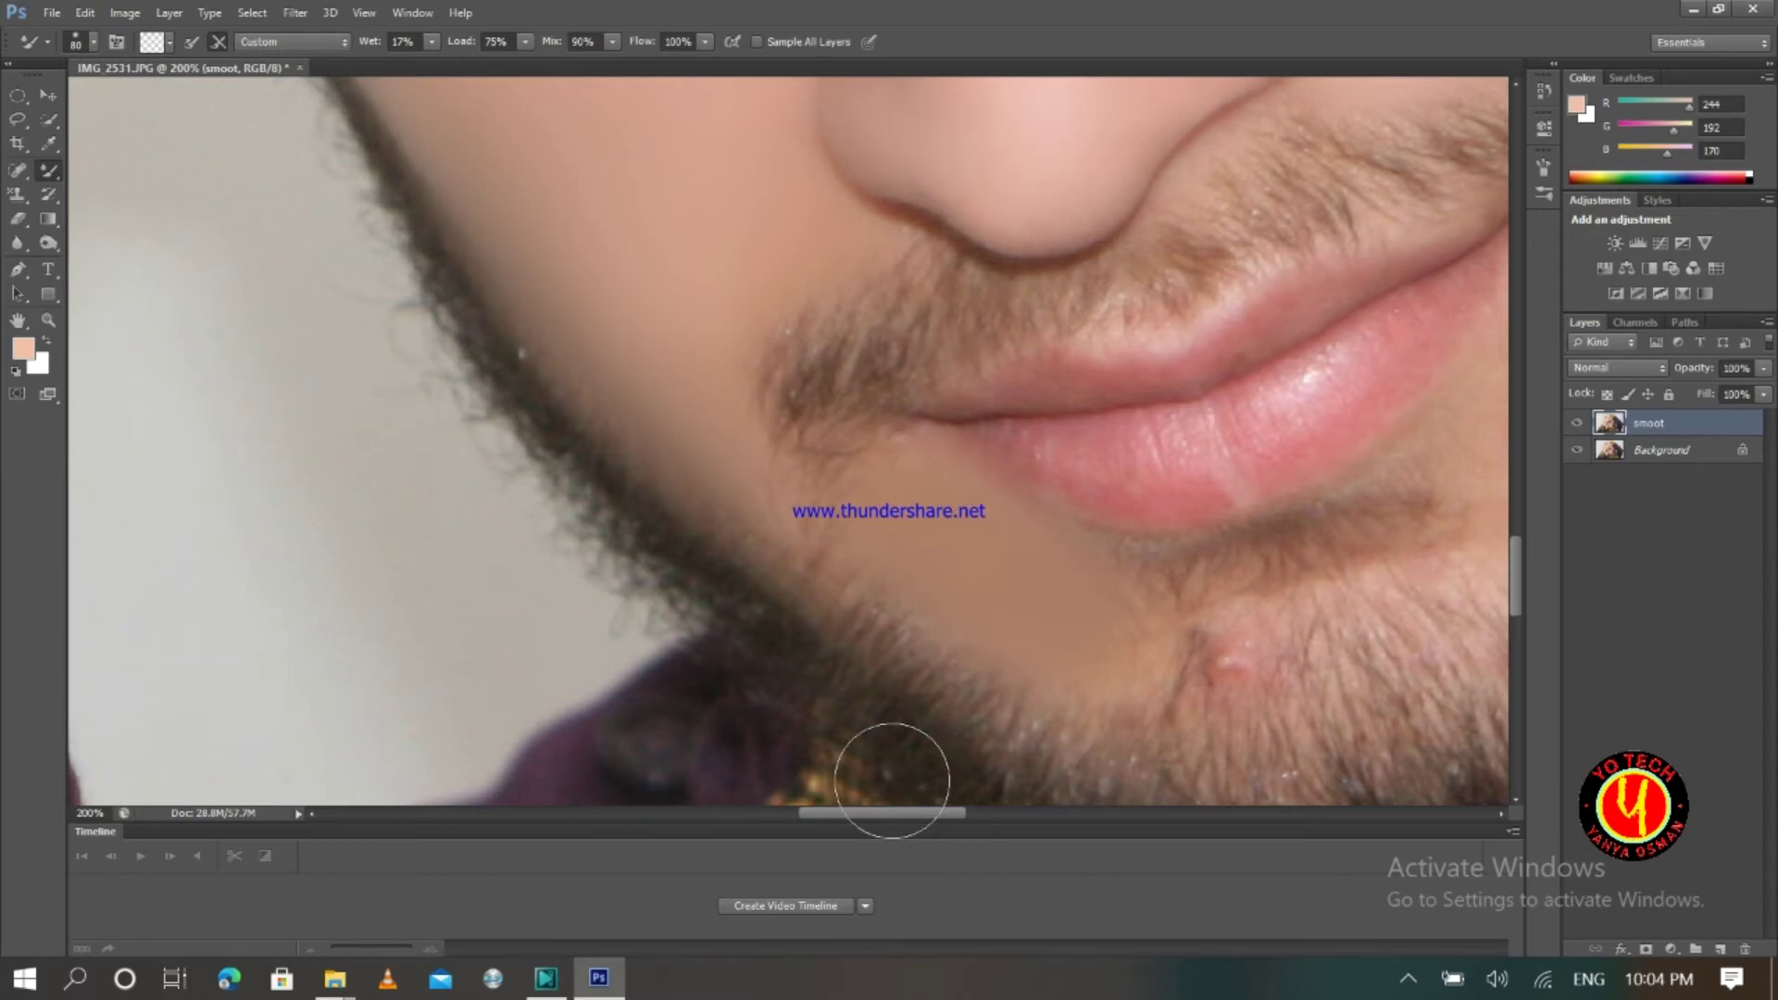
pyautogui.moveTo(895, 810); pyautogui.dragTo(946, 809)
pyautogui.moveTo(1079, 318)
pyautogui.mouseDown()
pyautogui.moveTo(1123, 393)
pyautogui.moveTo(1128, 330)
pyautogui.moveTo(1161, 392)
pyautogui.moveTo(1159, 314)
pyautogui.moveTo(1164, 393)
pyautogui.moveTo(1124, 455)
pyautogui.moveTo(1086, 479)
pyautogui.moveTo(1050, 448)
pyautogui.moveTo(1109, 374)
pyautogui.moveTo(1088, 499)
pyautogui.moveTo(1085, 452)
pyautogui.moveTo(1092, 481)
pyautogui.moveTo(1161, 397)
pyautogui.moveTo(1170, 336)
pyautogui.moveTo(1143, 294)
pyautogui.moveTo(1191, 325)
pyautogui.moveTo(1160, 463)
pyautogui.moveTo(1198, 302)
pyautogui.moveTo(1195, 377)
pyautogui.mouseUp()
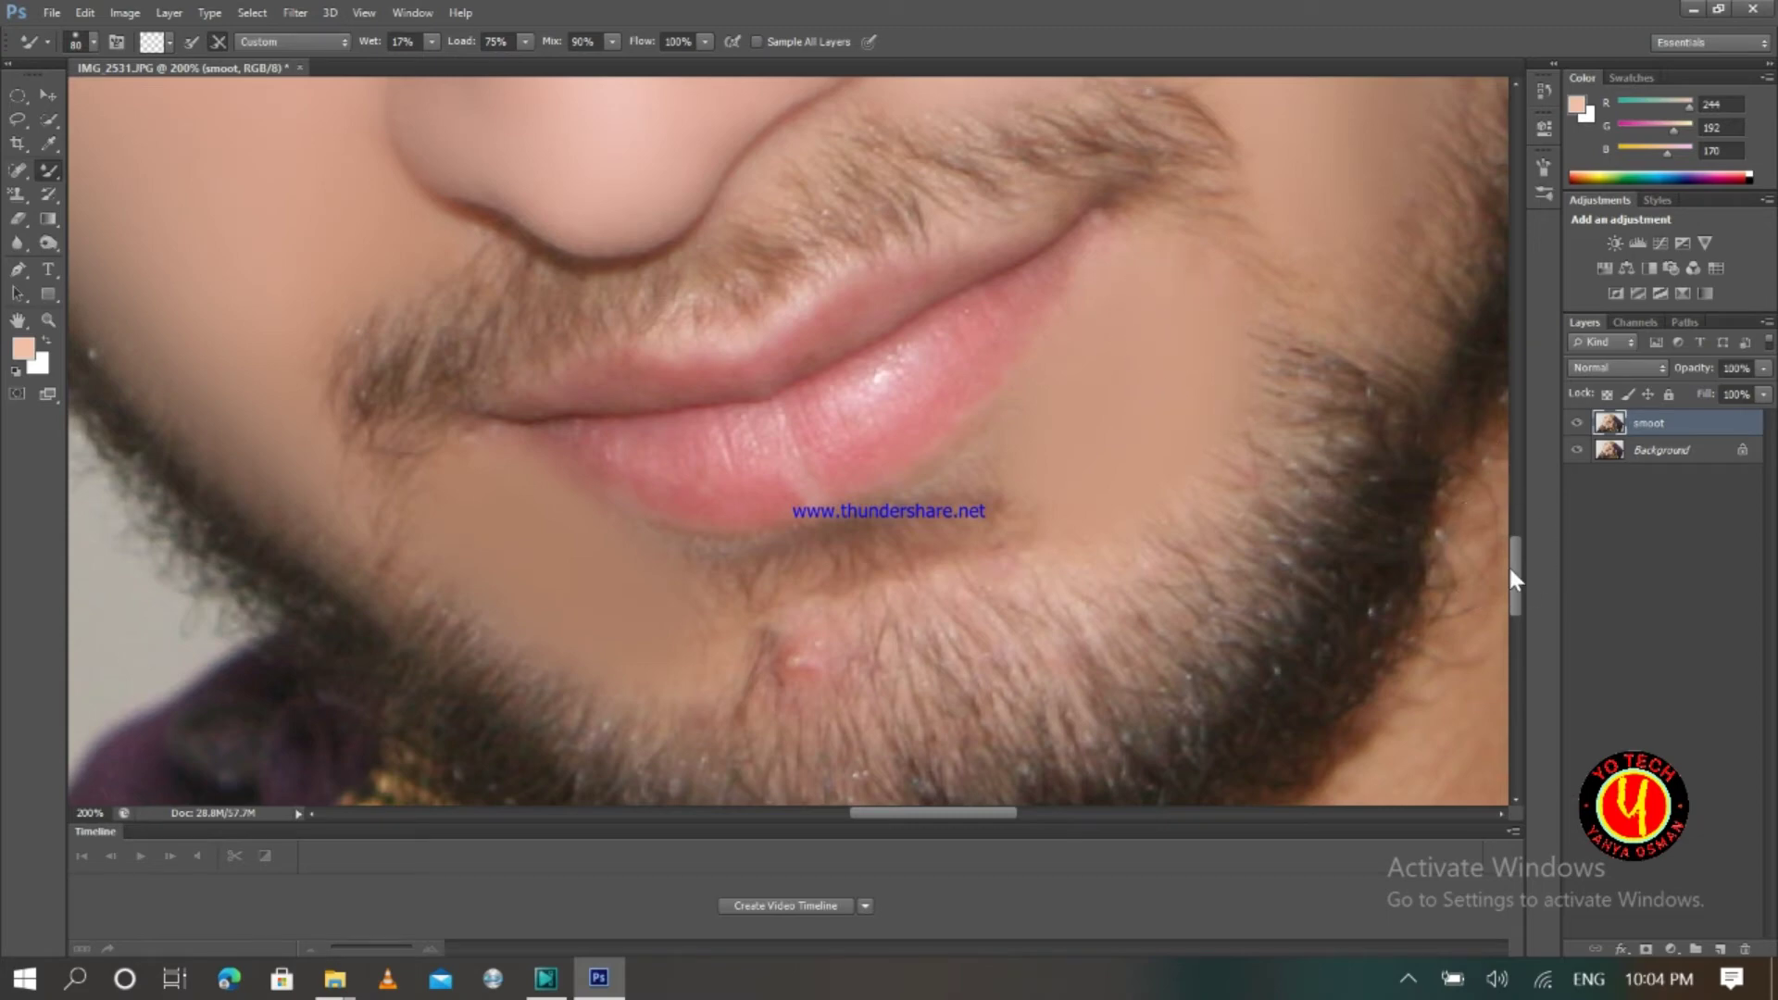
# Step: Remove the red pimple on the chin with the Content-Aware Spot Healing Brush
pyautogui.moveTo(1519, 576); pyautogui.dragTo(1520, 600)
pyautogui.click(18, 170)
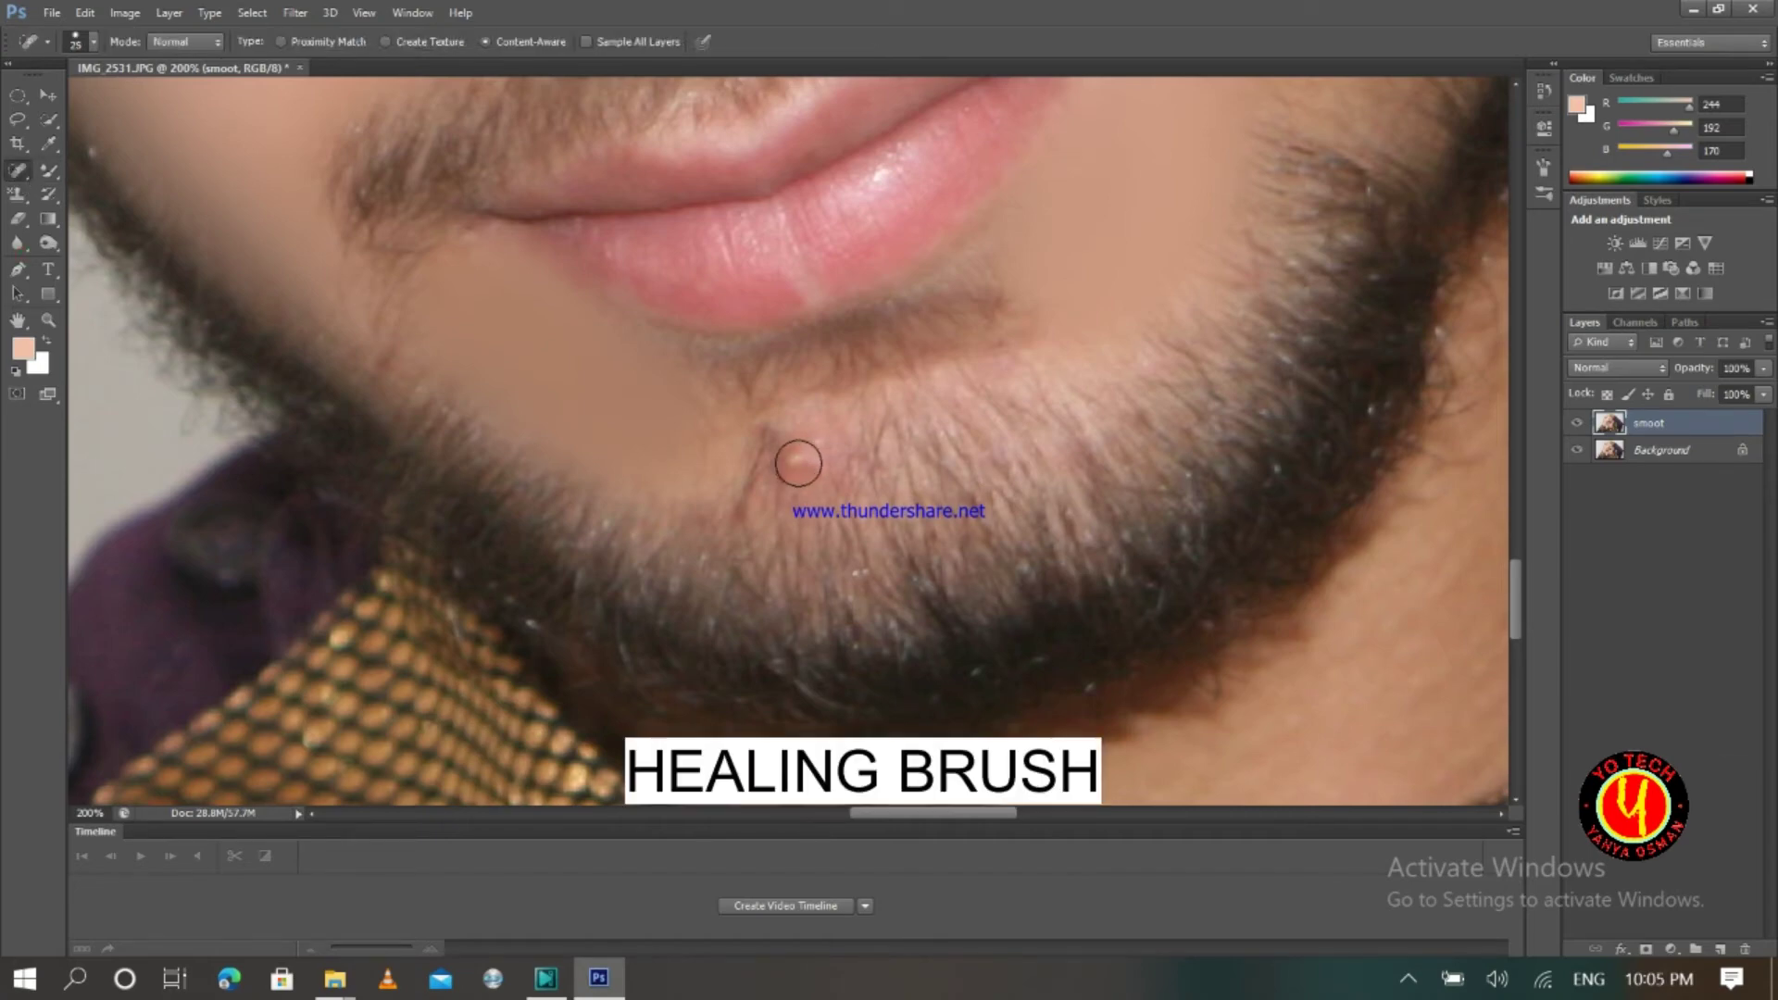
pyautogui.click(797, 464)
# Step: Smooth the strip of neck between the beard and the gold collar with the Mixer Brush
pyautogui.moveTo(1519, 599); pyautogui.dragTo(1522, 620)
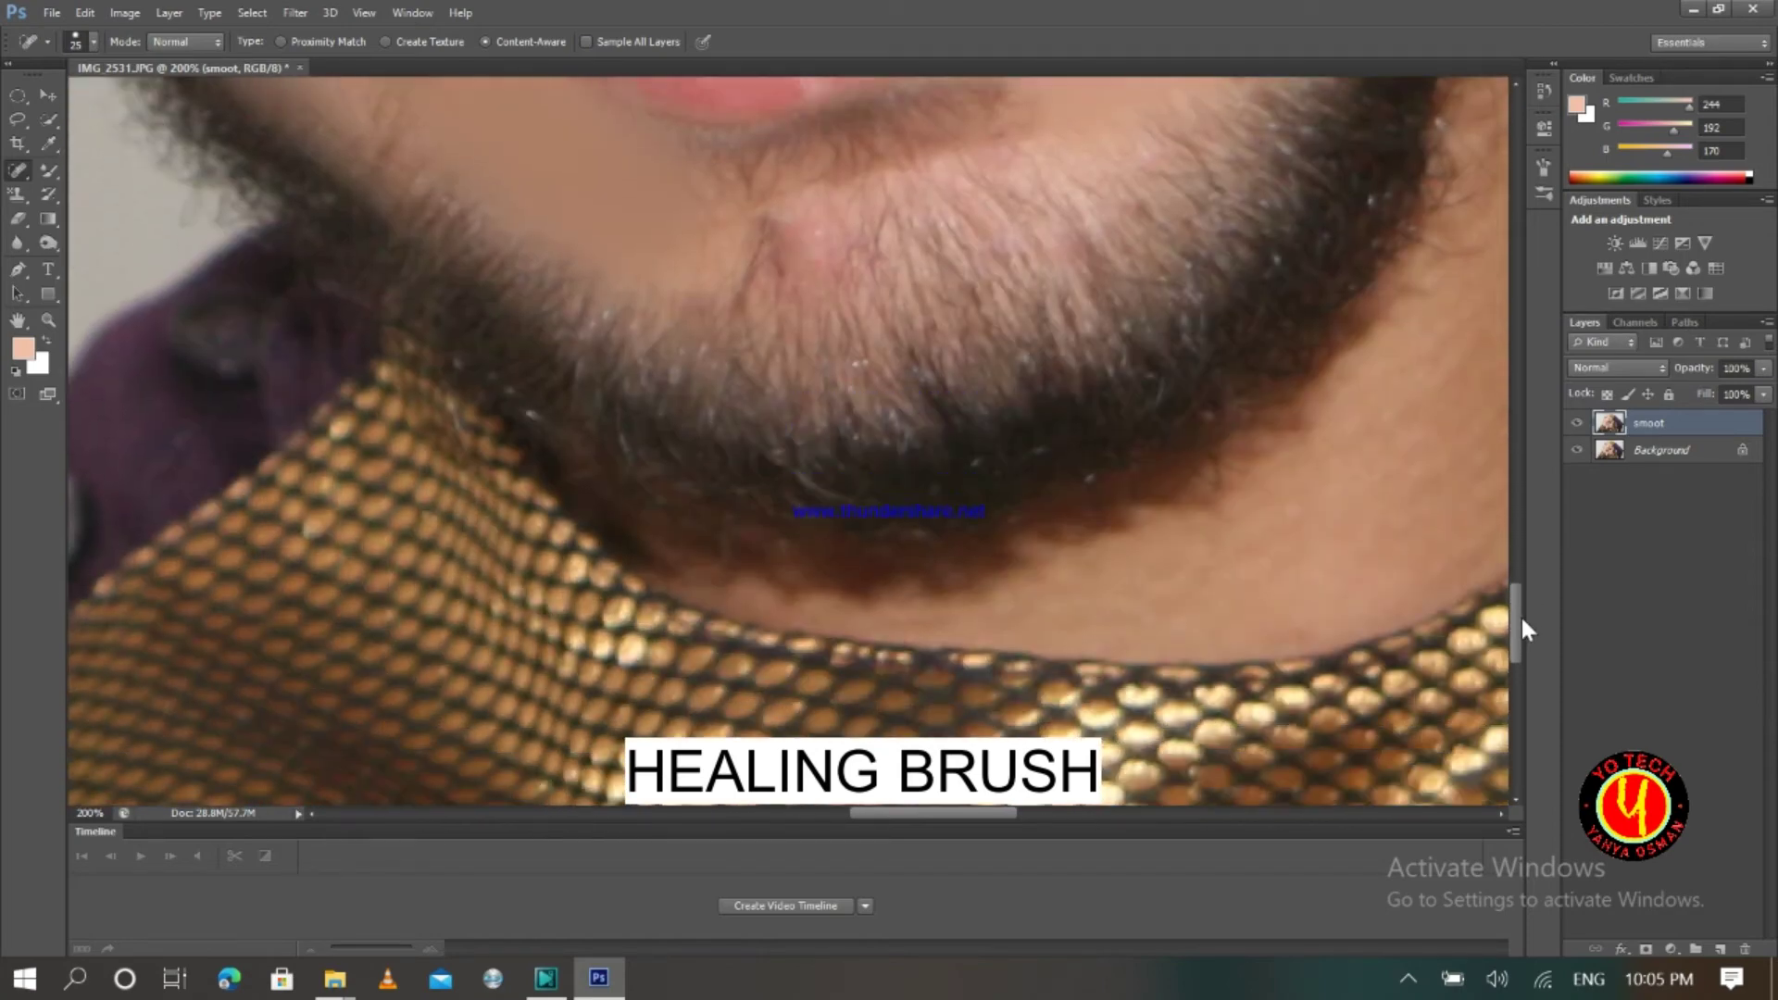
pyautogui.click(44, 165)
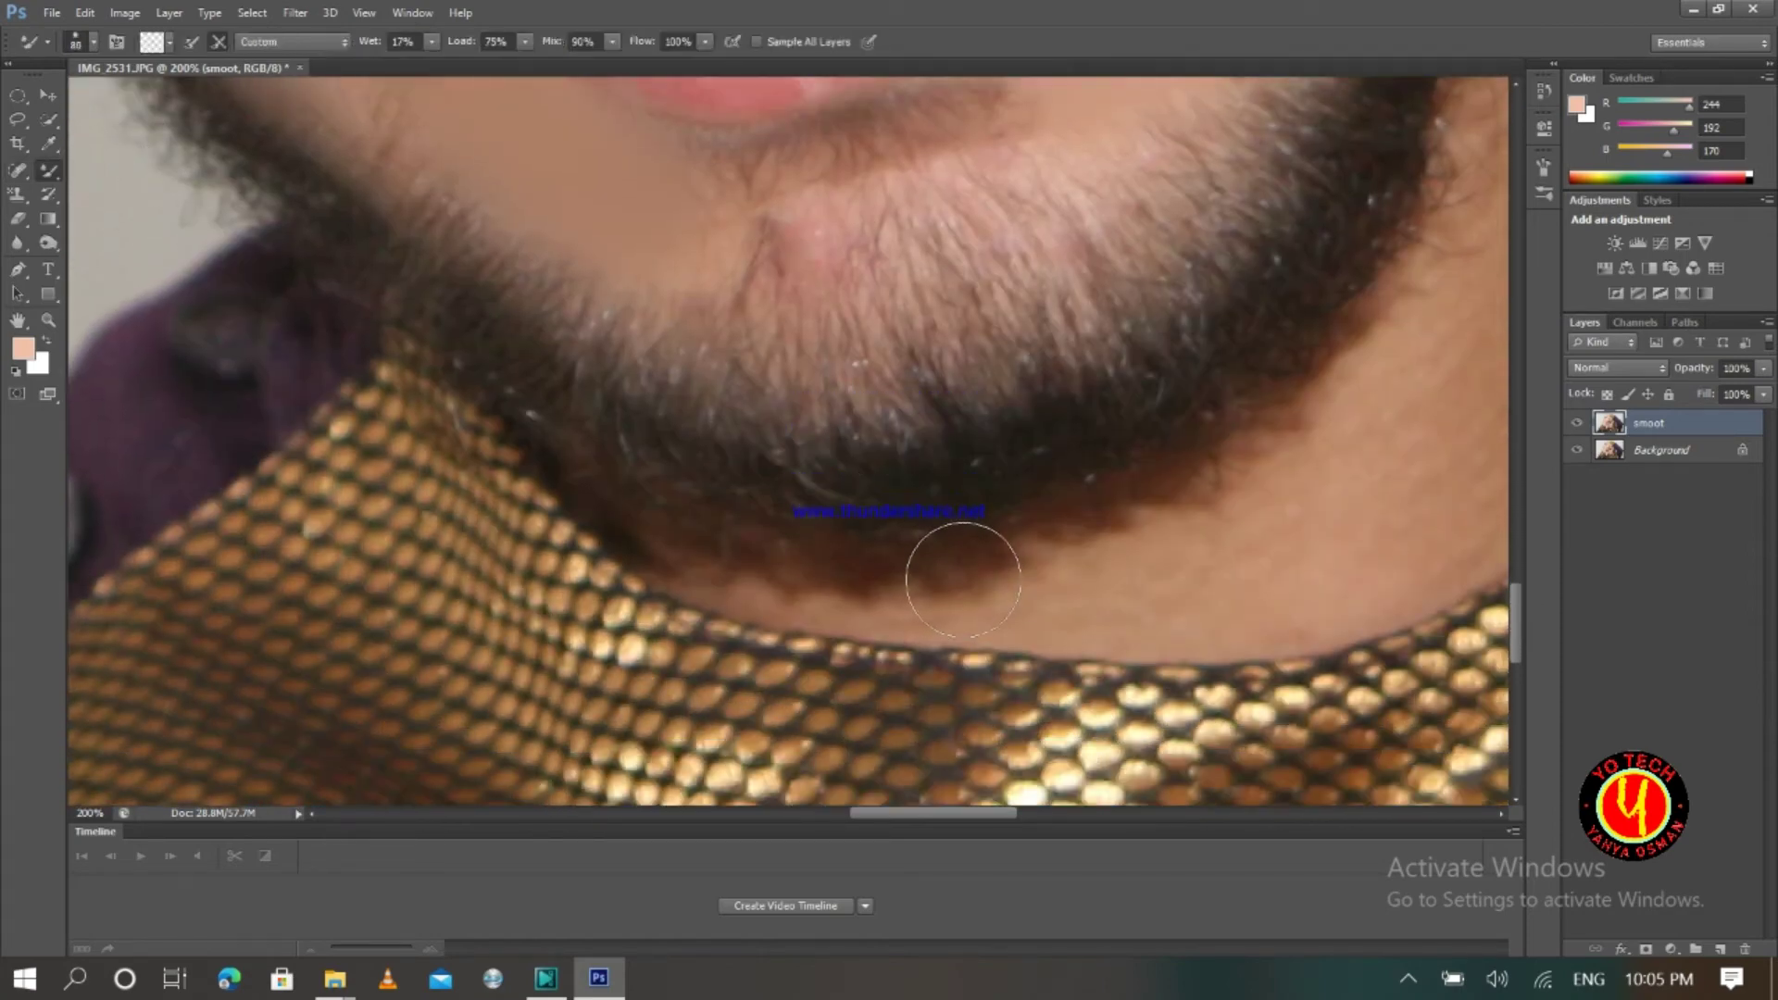
pyautogui.moveTo(1136, 559)
pyautogui.mouseDown()
pyautogui.moveTo(1054, 603)
pyautogui.moveTo(812, 597)
pyautogui.moveTo(705, 553)
pyautogui.moveTo(1069, 570)
pyautogui.moveTo(1212, 475)
pyautogui.moveTo(1291, 466)
pyautogui.moveTo(1104, 544)
pyautogui.moveTo(1362, 489)
pyautogui.moveTo(1342, 527)
pyautogui.moveTo(1373, 522)
pyautogui.moveTo(1308, 596)
pyautogui.moveTo(1150, 597)
pyautogui.moveTo(1092, 570)
pyautogui.mouseUp()
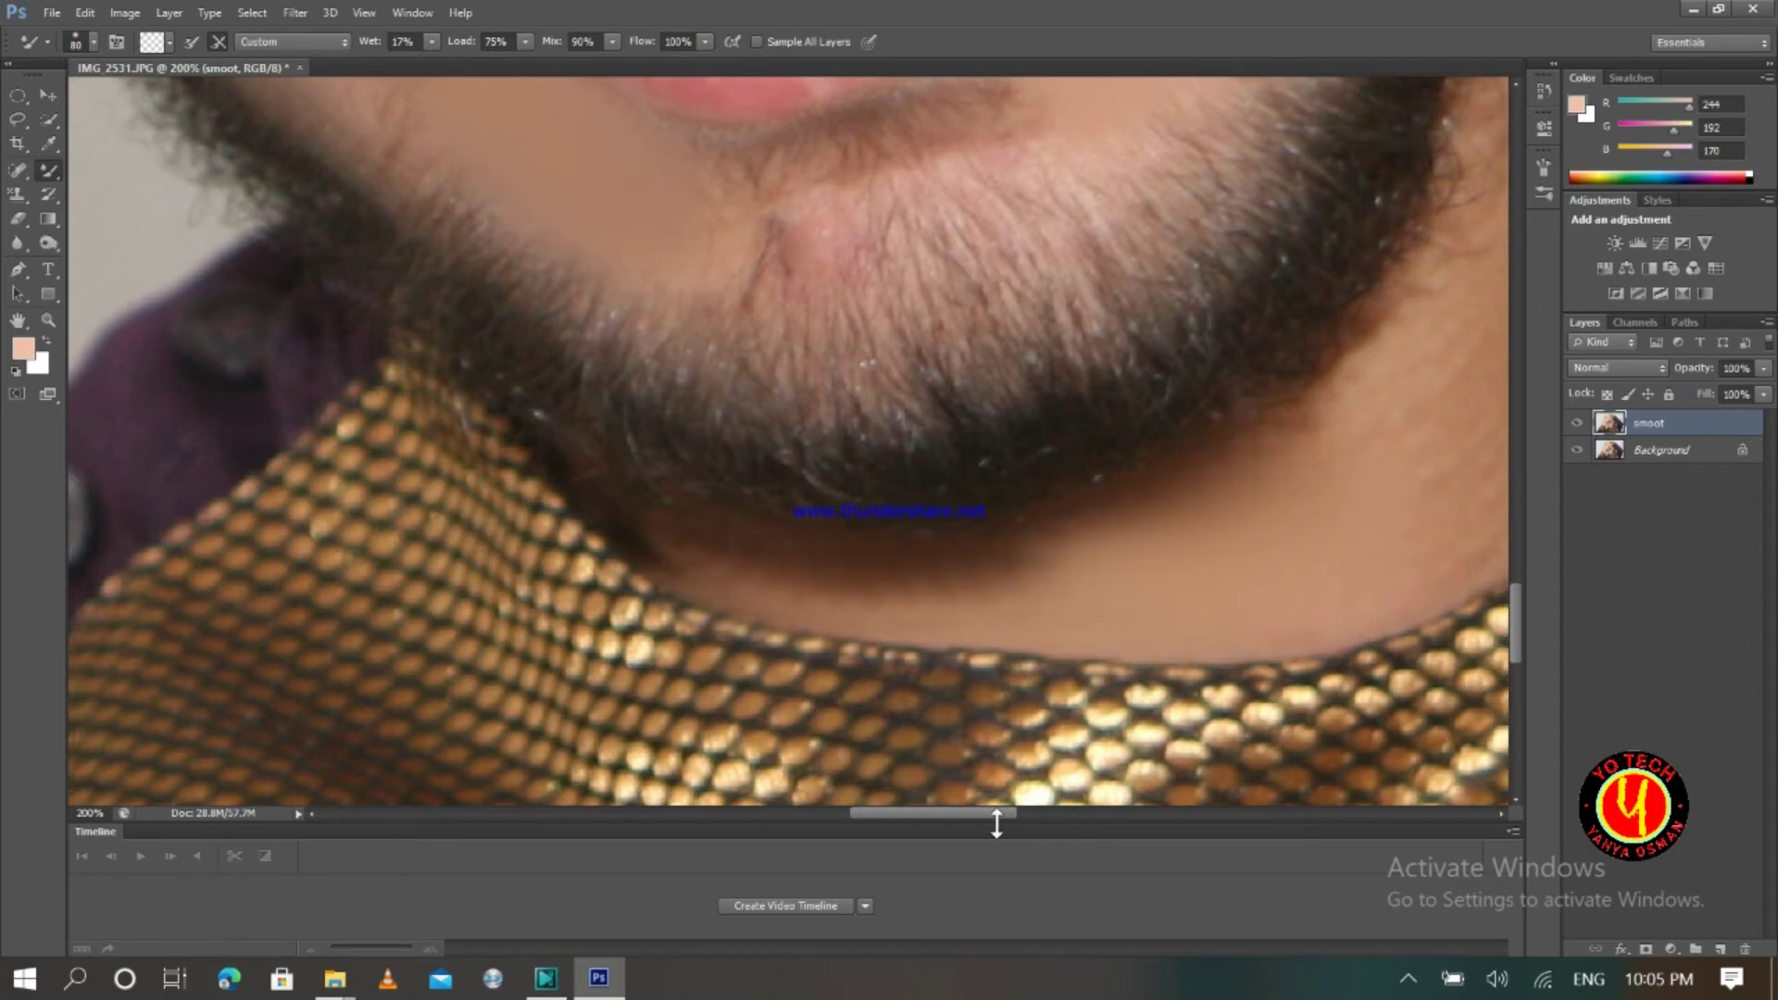
# Step: Smooth the side of the neck between the beard edge, the gold collar and the teal tassels
pyautogui.moveTo(1000, 812); pyautogui.dragTo(1059, 812)
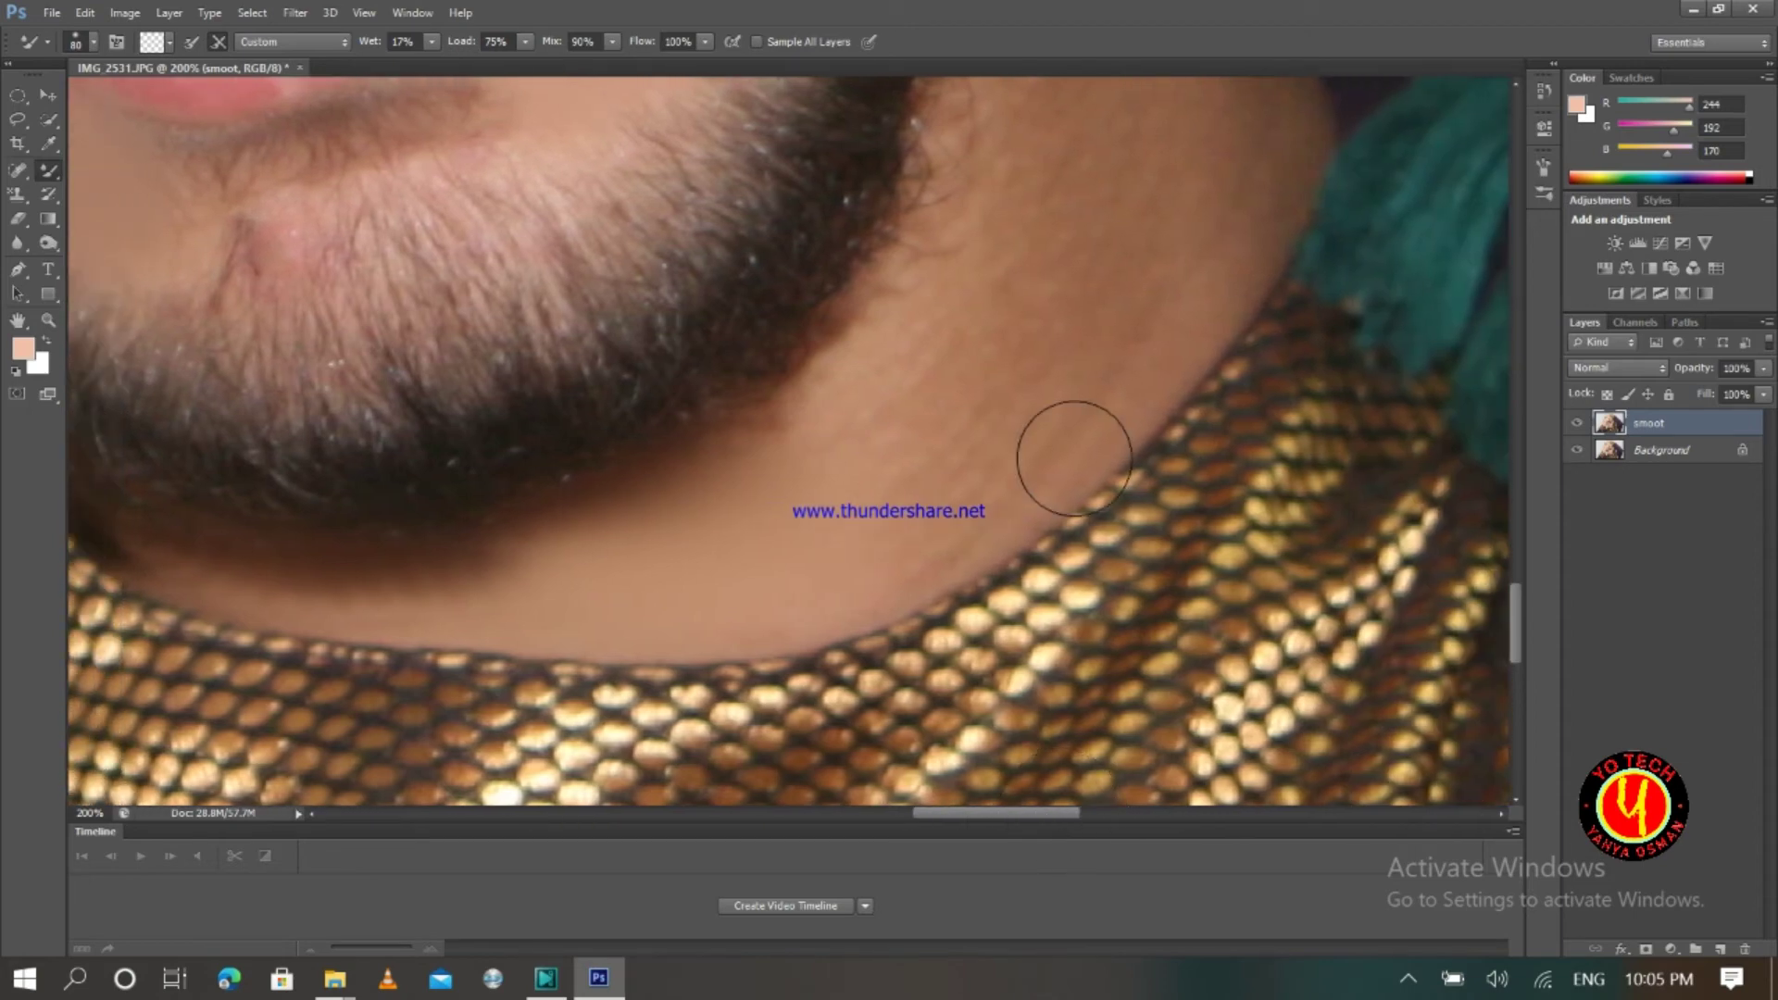
pyautogui.moveTo(1514, 598); pyautogui.dragTo(1515, 576)
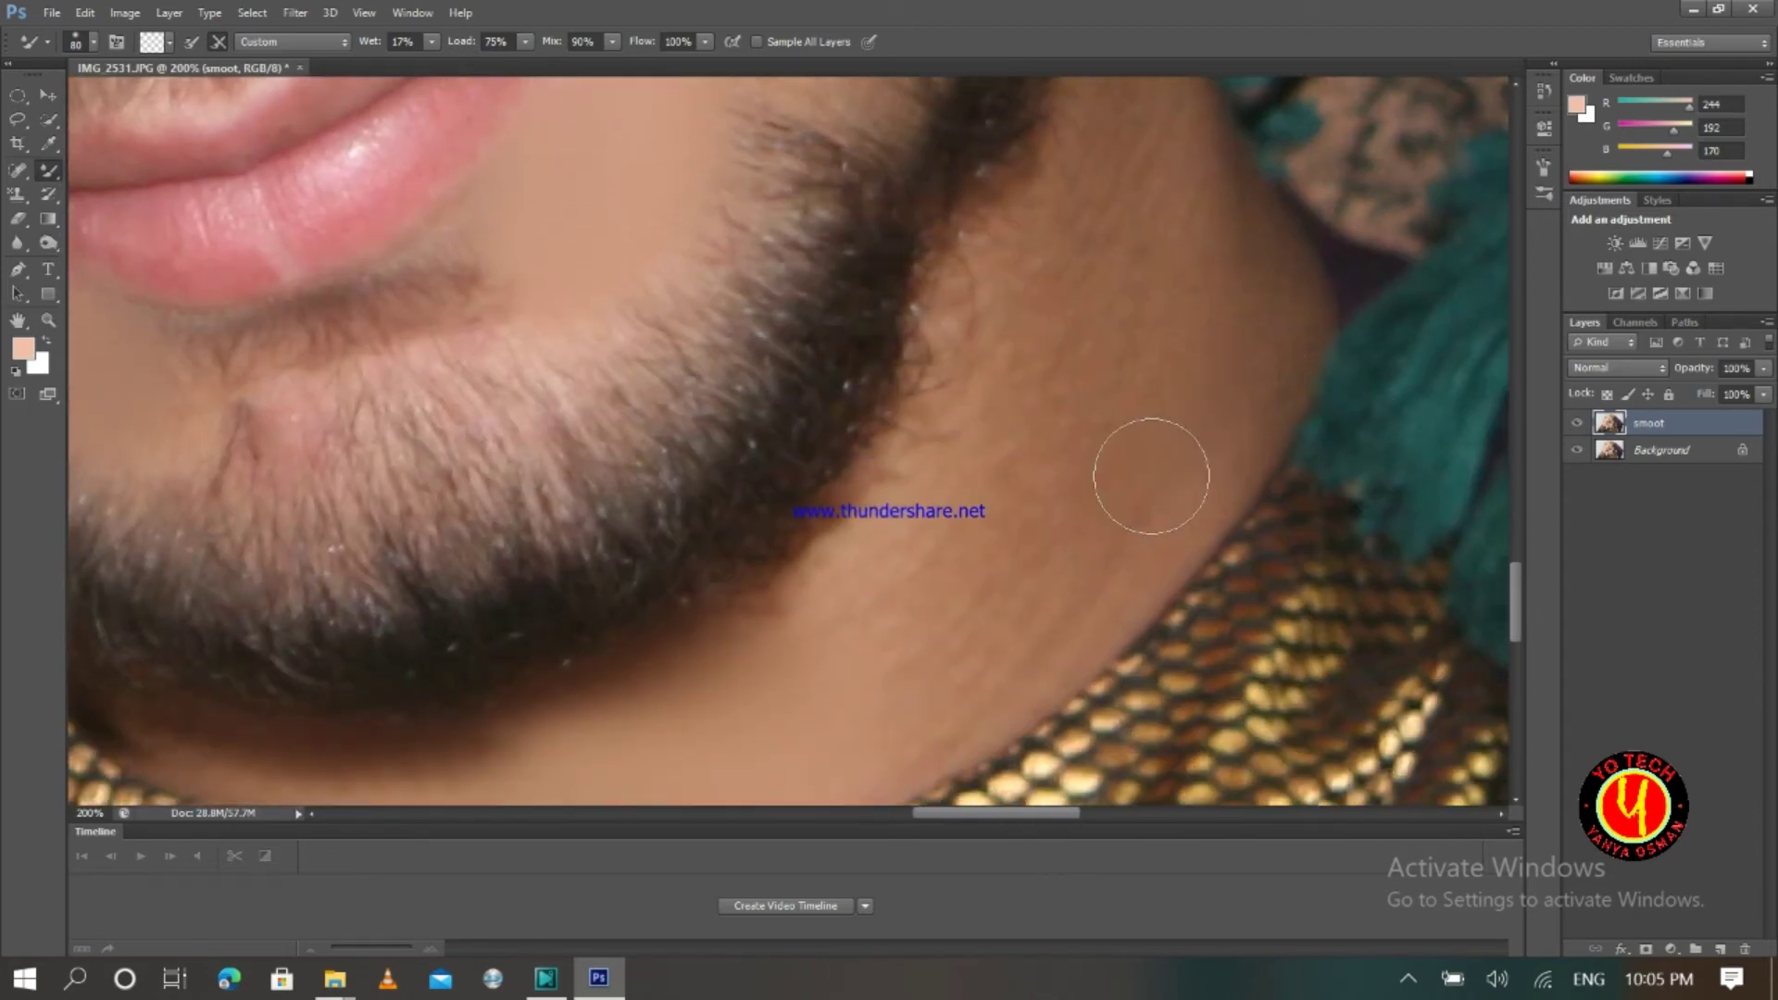
pyautogui.moveTo(905, 654)
pyautogui.mouseDown()
pyautogui.moveTo(991, 529)
pyautogui.moveTo(862, 639)
pyautogui.moveTo(967, 581)
pyautogui.moveTo(882, 729)
pyautogui.moveTo(945, 674)
pyautogui.moveTo(948, 703)
pyautogui.moveTo(1012, 651)
pyautogui.moveTo(1140, 510)
pyautogui.moveTo(1030, 631)
pyautogui.moveTo(1092, 581)
pyautogui.moveTo(961, 700)
pyautogui.moveTo(909, 717)
pyautogui.moveTo(1136, 492)
pyautogui.moveTo(1245, 352)
pyautogui.moveTo(1150, 549)
pyautogui.moveTo(1113, 583)
pyautogui.moveTo(1249, 315)
pyautogui.moveTo(1161, 216)
pyautogui.moveTo(1078, 358)
pyautogui.moveTo(1126, 321)
pyautogui.mouseUp()
pyautogui.moveTo(815, 561); pyautogui.dragTo(1028, 359)
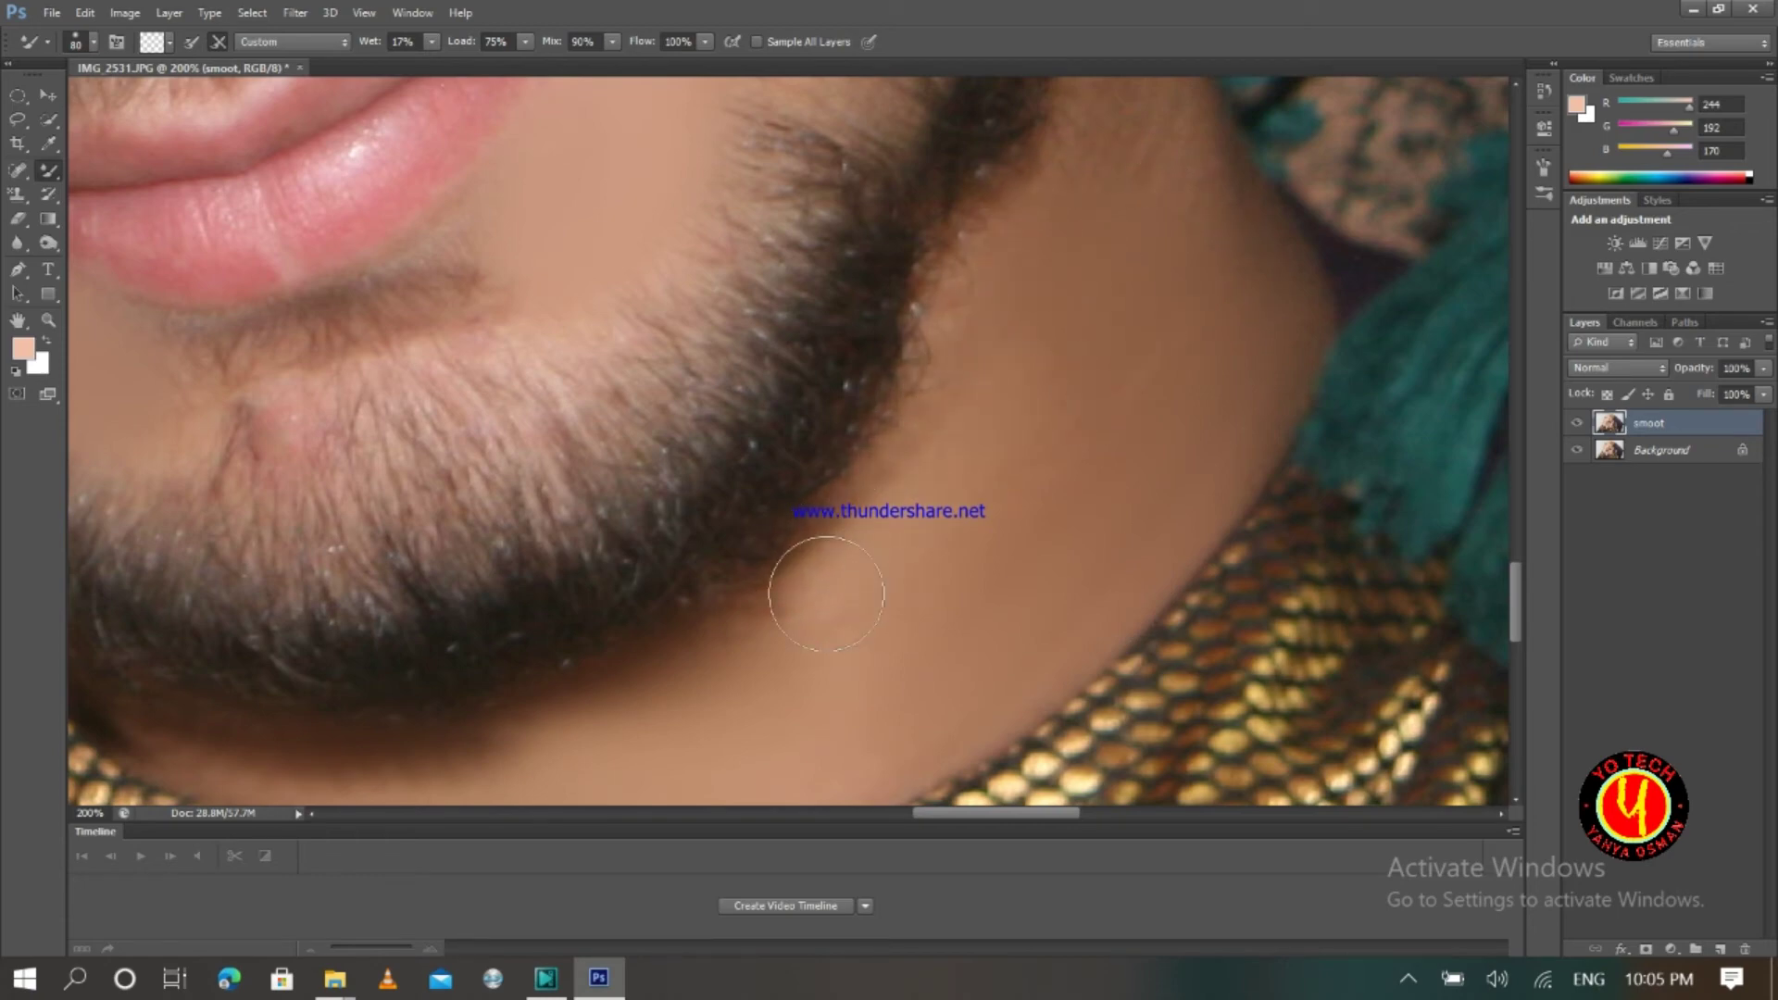
pyautogui.moveTo(967, 551)
pyautogui.mouseDown()
pyautogui.moveTo(767, 668)
pyautogui.moveTo(1008, 490)
pyautogui.moveTo(1096, 400)
pyautogui.moveTo(904, 605)
pyautogui.moveTo(1132, 390)
pyautogui.moveTo(999, 482)
pyautogui.moveTo(943, 559)
pyautogui.moveTo(1032, 427)
pyautogui.moveTo(890, 569)
pyautogui.moveTo(1194, 357)
pyautogui.moveTo(1029, 599)
pyautogui.moveTo(1149, 485)
pyautogui.moveTo(1040, 672)
pyautogui.moveTo(1000, 695)
pyautogui.moveTo(1196, 533)
pyautogui.mouseUp()
# Step: Blend the upper part of the neck between the jawline beard and the patterned scarf
pyautogui.moveTo(1519, 574); pyautogui.dragTo(1520, 541)
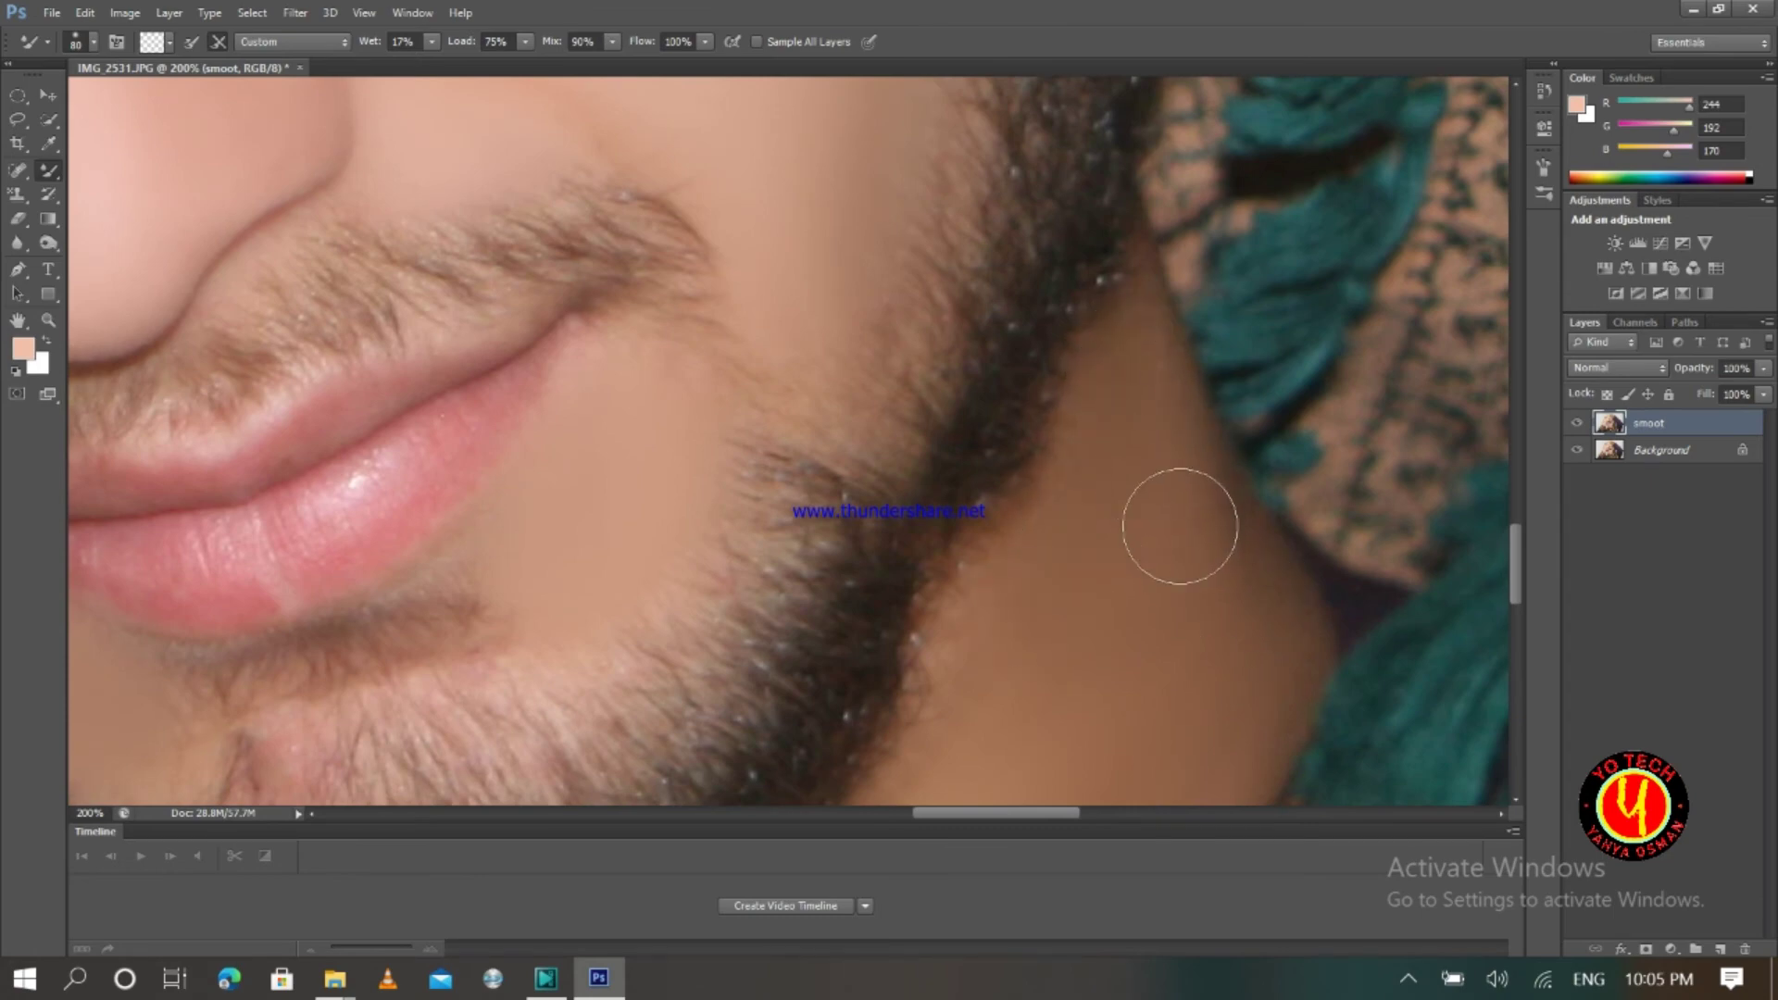
pyautogui.moveTo(1181, 413); pyautogui.dragTo(1264, 656)
pyautogui.moveTo(1228, 573)
pyautogui.mouseDown()
pyautogui.moveTo(1259, 643)
pyautogui.moveTo(1225, 720)
pyautogui.mouseUp()
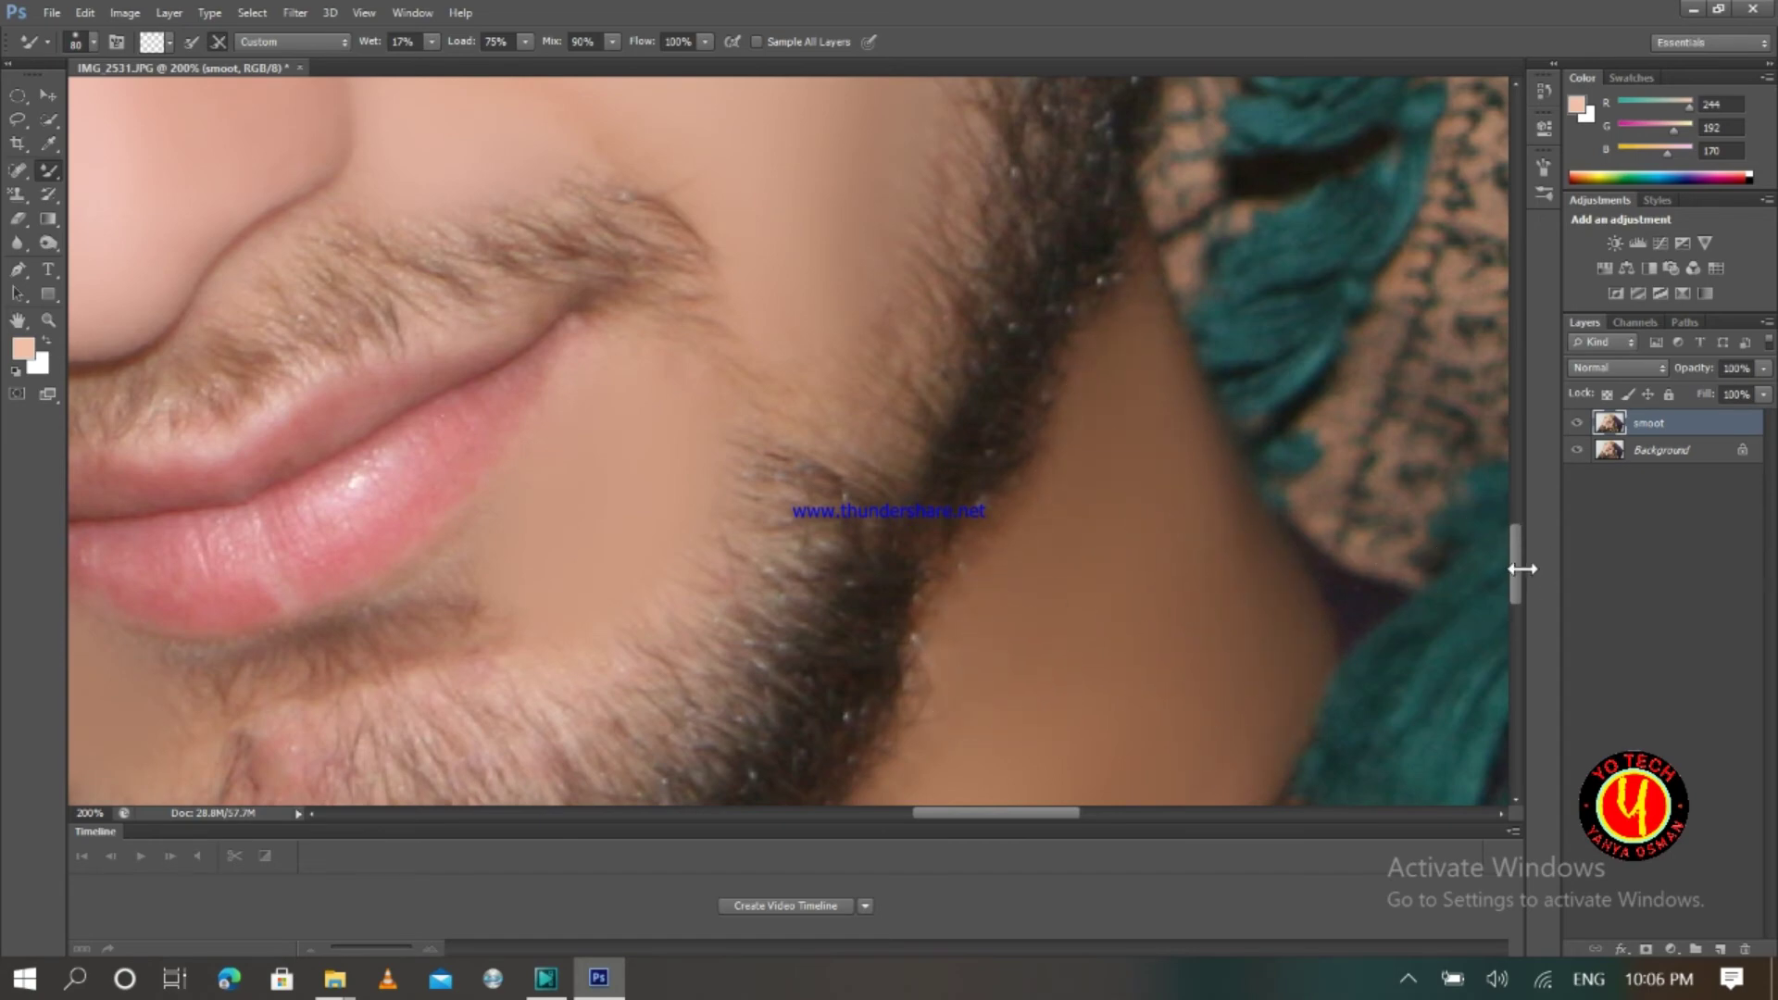
# Step: Inspect the smoothed neck and the whole portrait for skin areas that still need retouching
pyautogui.scroll(-5, 1515, 593)
pyautogui.scroll(1, 1516, 602)
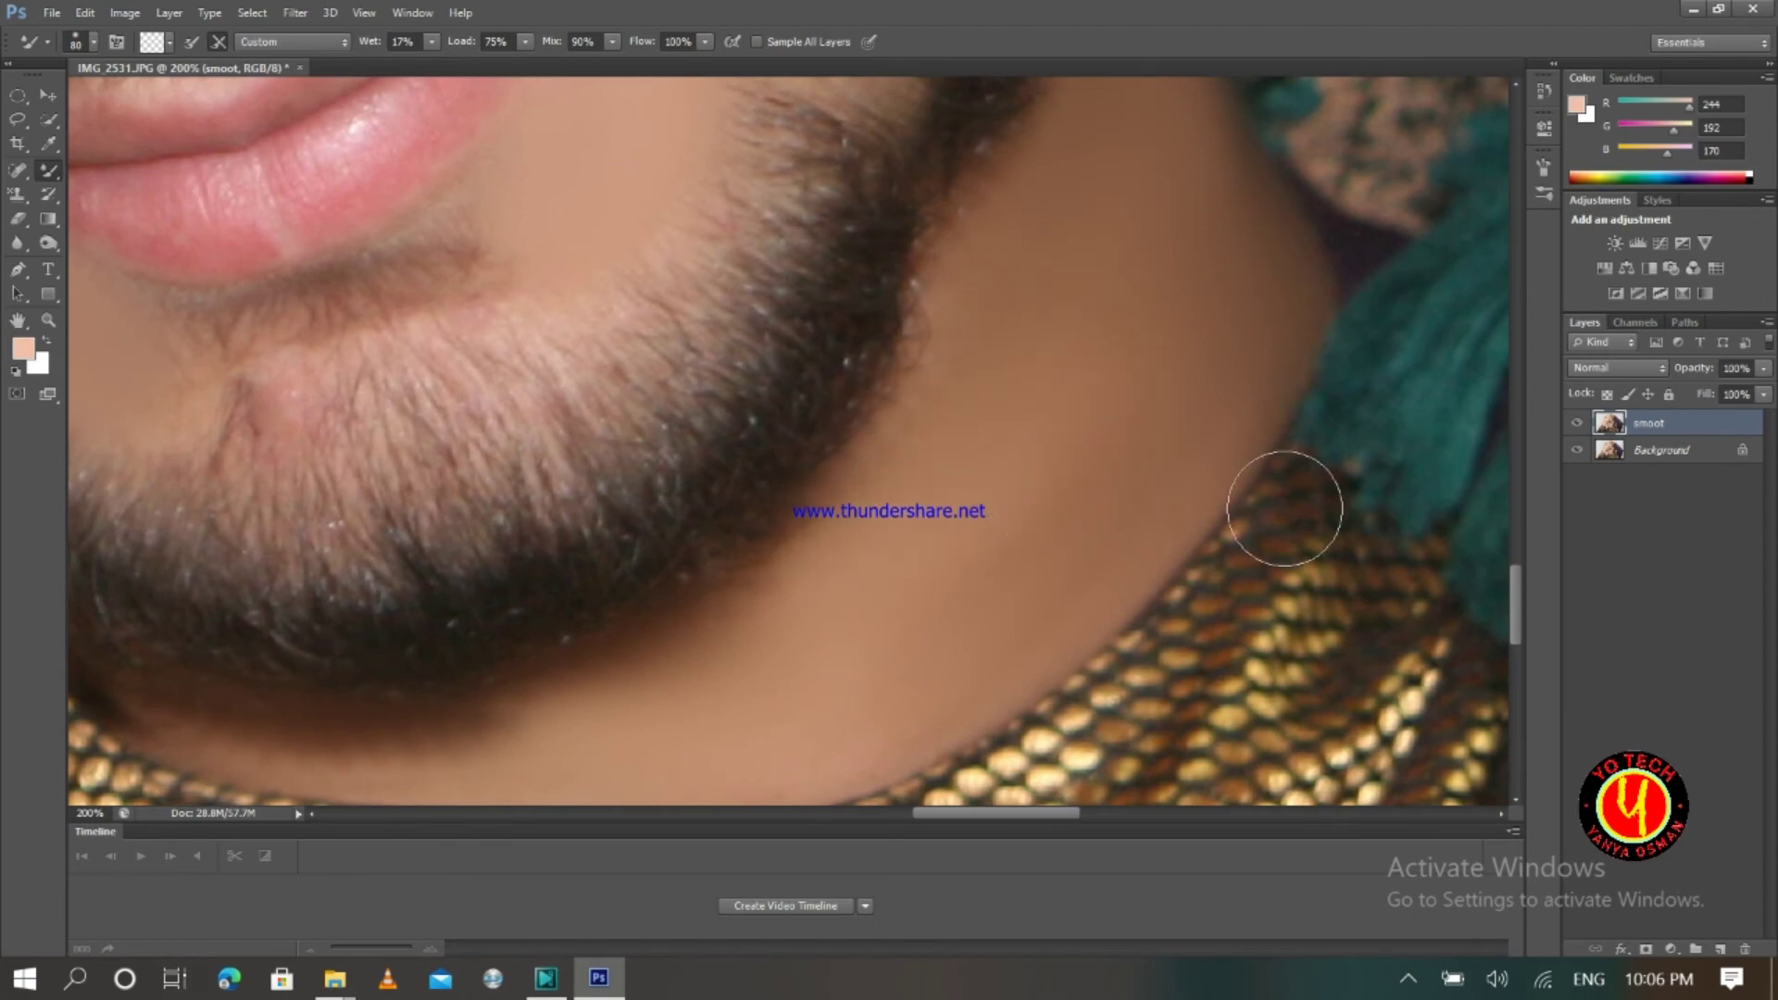
pyautogui.hotkey('ctrl', '-')
pyautogui.hotkey('ctrl', '-')
pyautogui.hotkey('ctrl', '-')
pyautogui.hotkey('ctrl', '-')
pyautogui.hotkey('ctrl', '-')
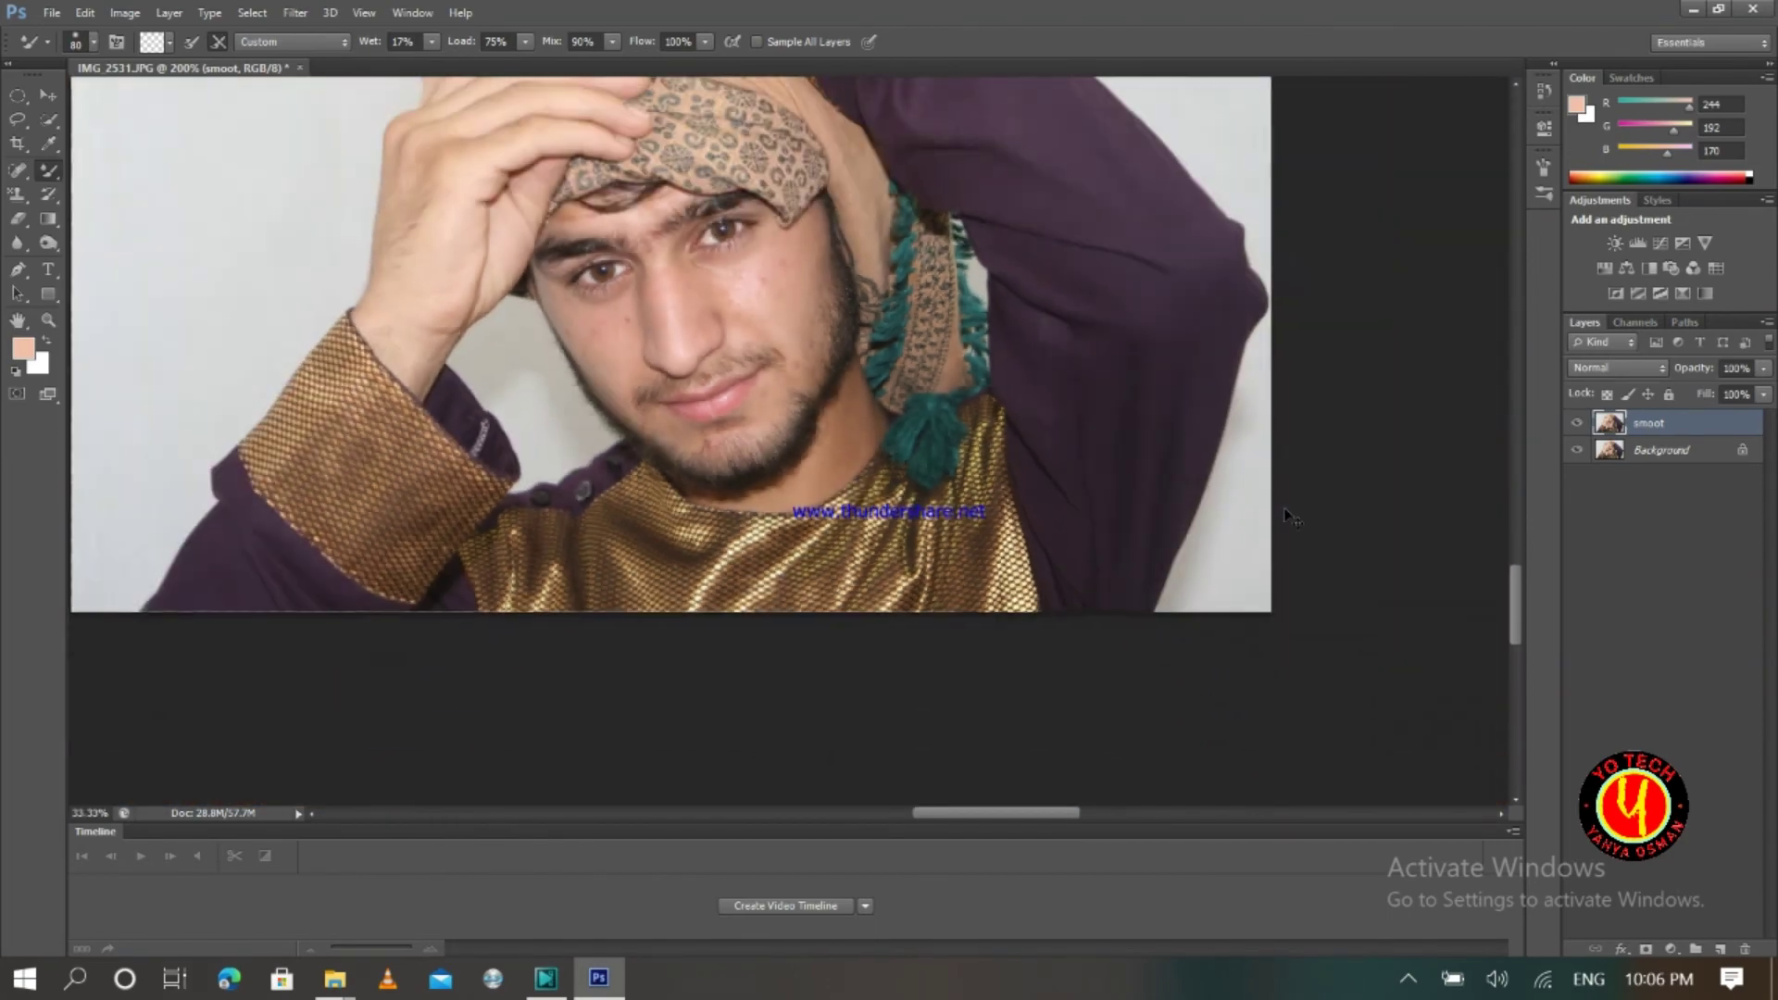
# Step: Smooth the forehead skin between the hair strands, the headscarf edge and the eyebrows with the Mixer Brush
pyautogui.hotkey('ctrl', '+')
pyautogui.hotkey('ctrl', '+')
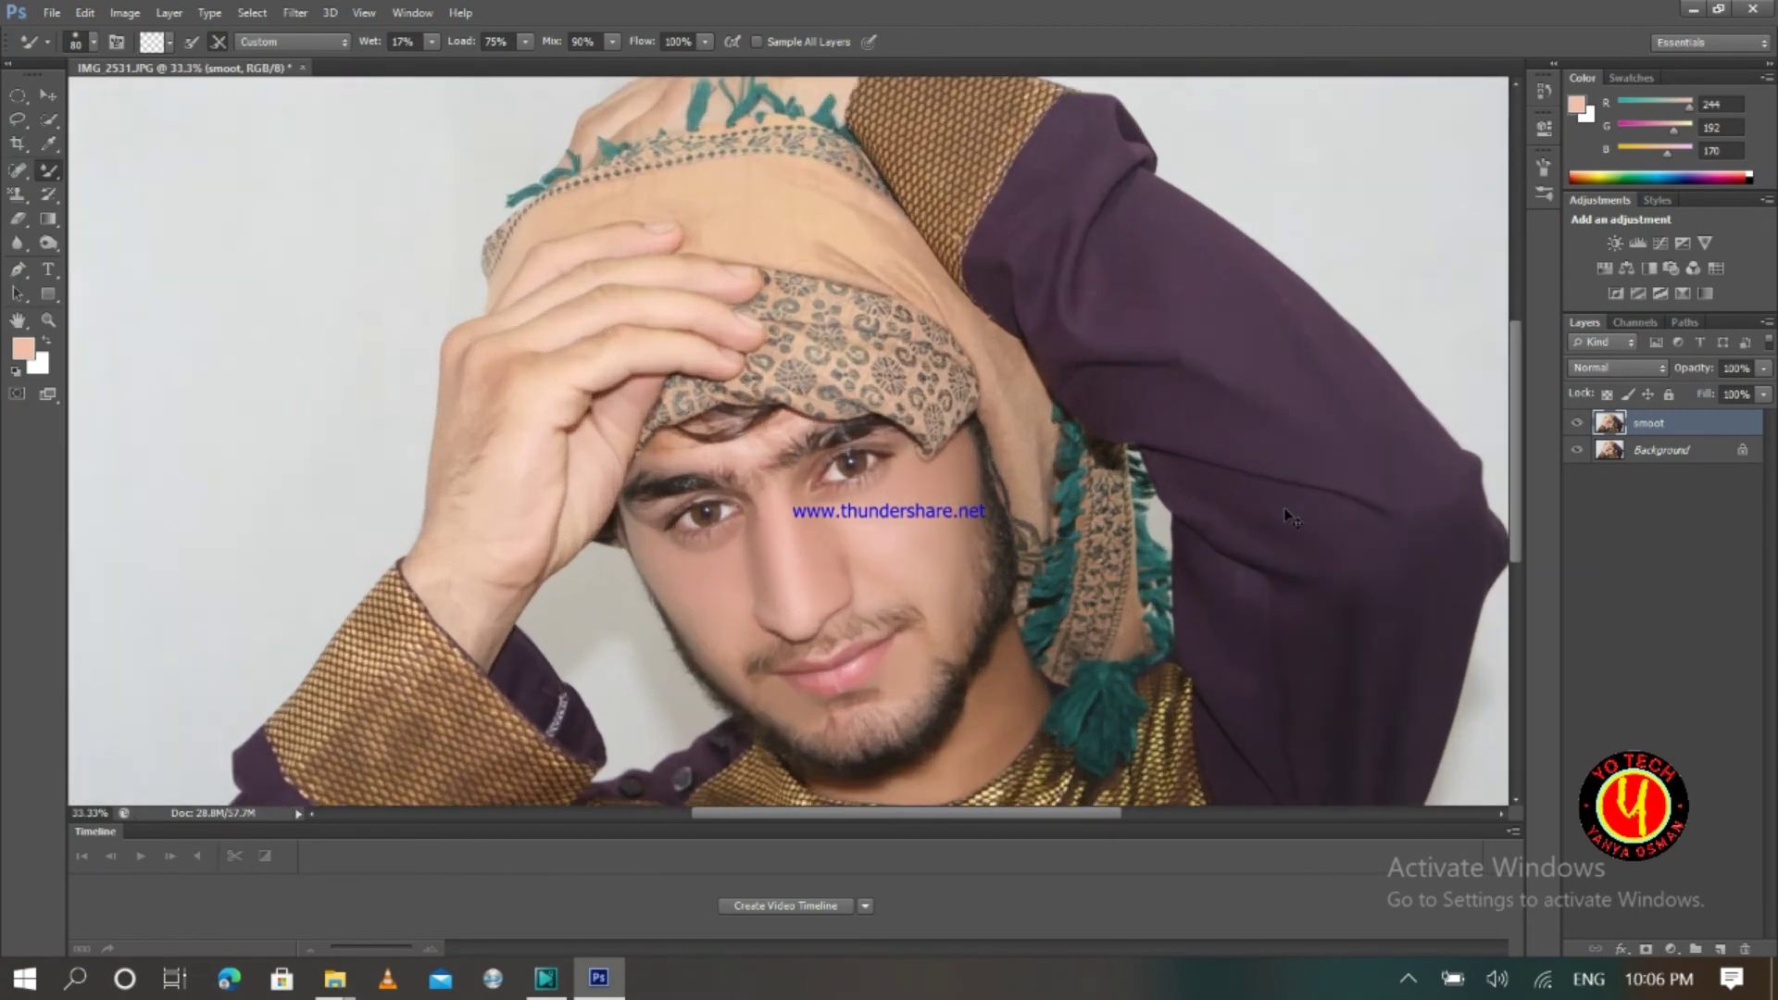
pyautogui.hotkey('ctrl', '+')
pyautogui.hotkey('ctrl', '+')
pyautogui.hotkey('ctrl', '+')
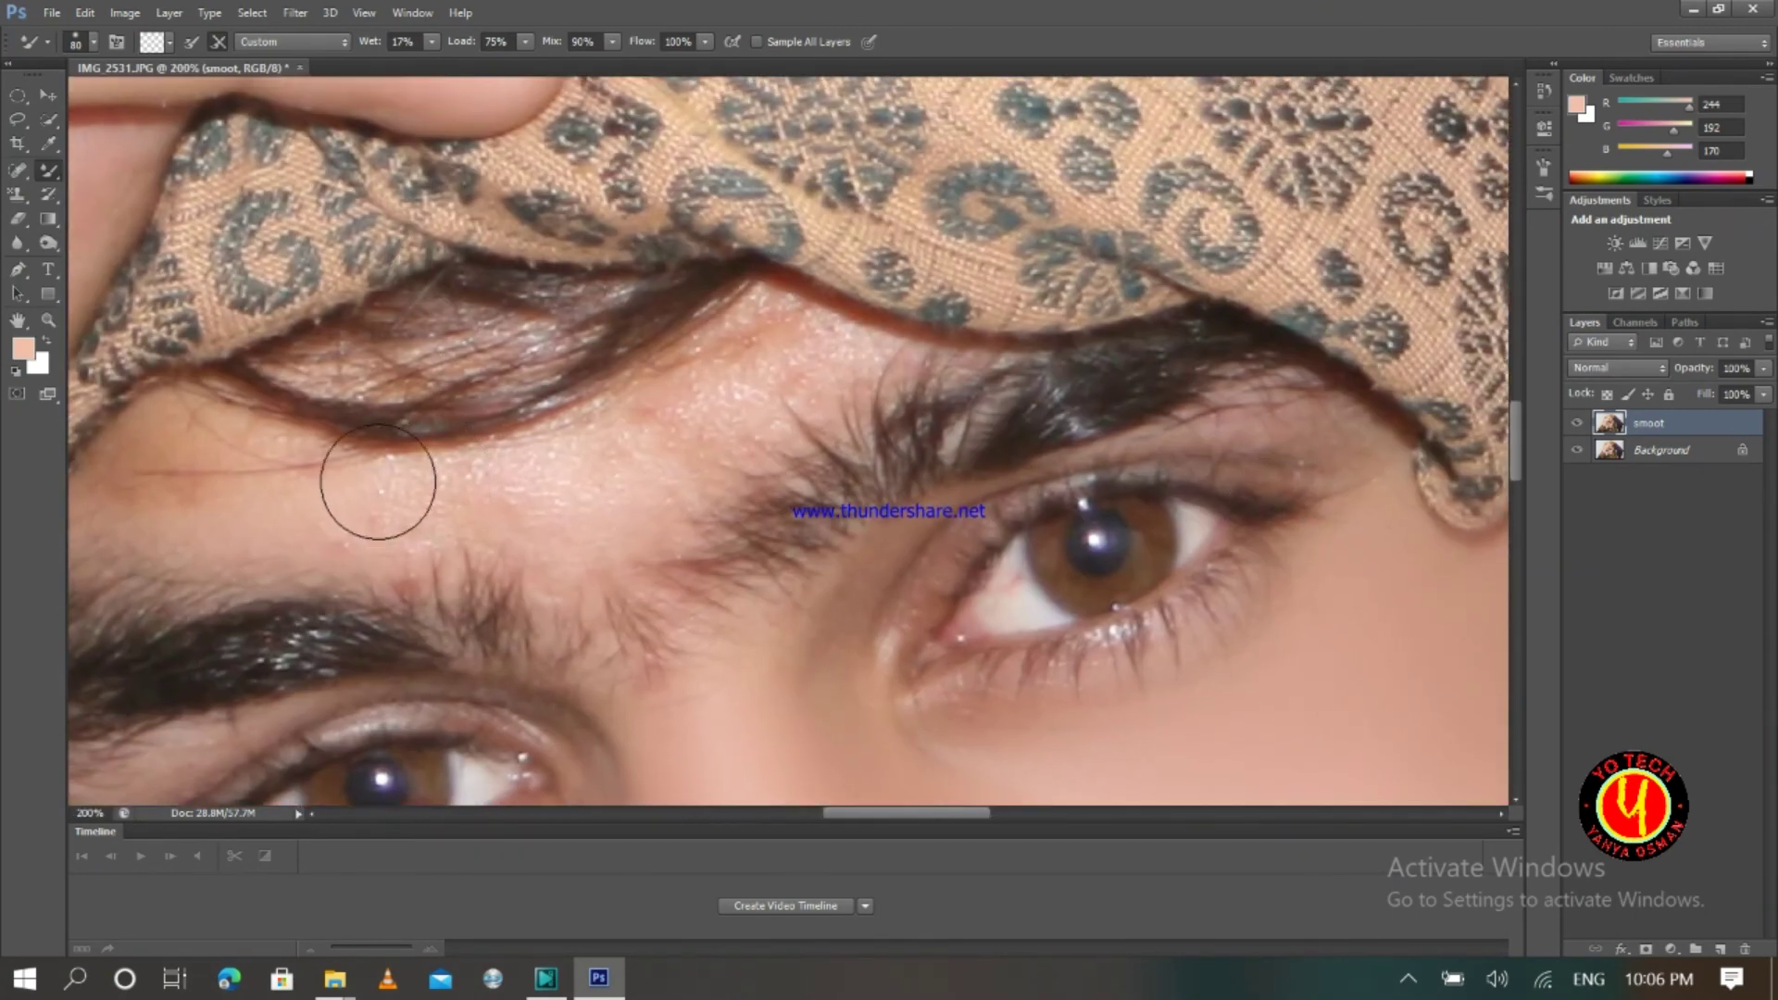
pyautogui.moveTo(378, 482)
pyautogui.mouseDown()
pyautogui.moveTo(169, 470)
pyautogui.moveTo(236, 494)
pyautogui.moveTo(196, 438)
pyautogui.moveTo(420, 512)
pyautogui.moveTo(356, 519)
pyautogui.moveTo(486, 512)
pyautogui.moveTo(389, 490)
pyautogui.moveTo(526, 500)
pyautogui.moveTo(511, 491)
pyautogui.moveTo(738, 374)
pyautogui.moveTo(680, 435)
pyautogui.moveTo(551, 492)
pyautogui.moveTo(576, 514)
pyautogui.moveTo(551, 510)
pyautogui.moveTo(718, 446)
pyautogui.moveTo(782, 350)
pyautogui.moveTo(846, 333)
pyautogui.moveTo(787, 337)
pyautogui.moveTo(751, 396)
pyautogui.moveTo(785, 379)
pyautogui.moveTo(767, 359)
pyautogui.moveTo(798, 364)
pyautogui.moveTo(785, 347)
pyautogui.moveTo(672, 501)
pyautogui.moveTo(100, 508)
pyautogui.moveTo(167, 509)
pyautogui.moveTo(171, 479)
pyautogui.moveTo(536, 484)
pyautogui.mouseUp()
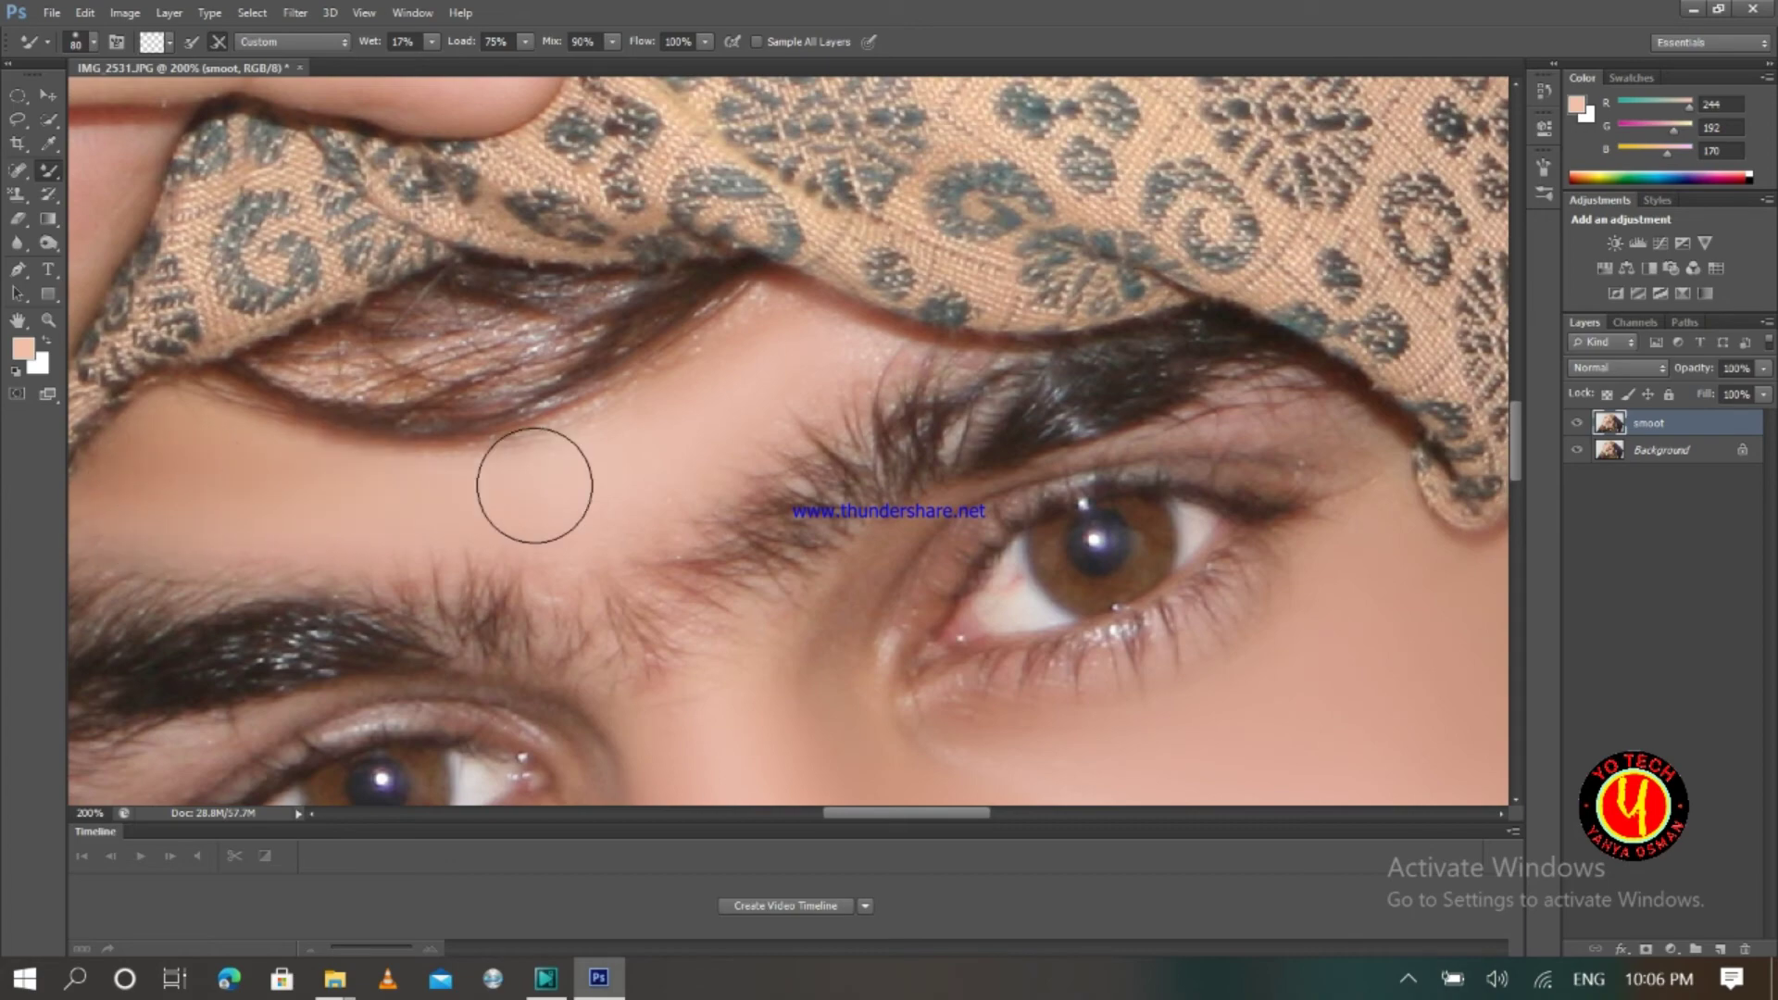
pyautogui.hotkey('ctrl', '-')
pyautogui.hotkey('ctrl', '-')
pyautogui.hotkey('ctrl', '-')
pyautogui.hotkey('ctrl', '-')
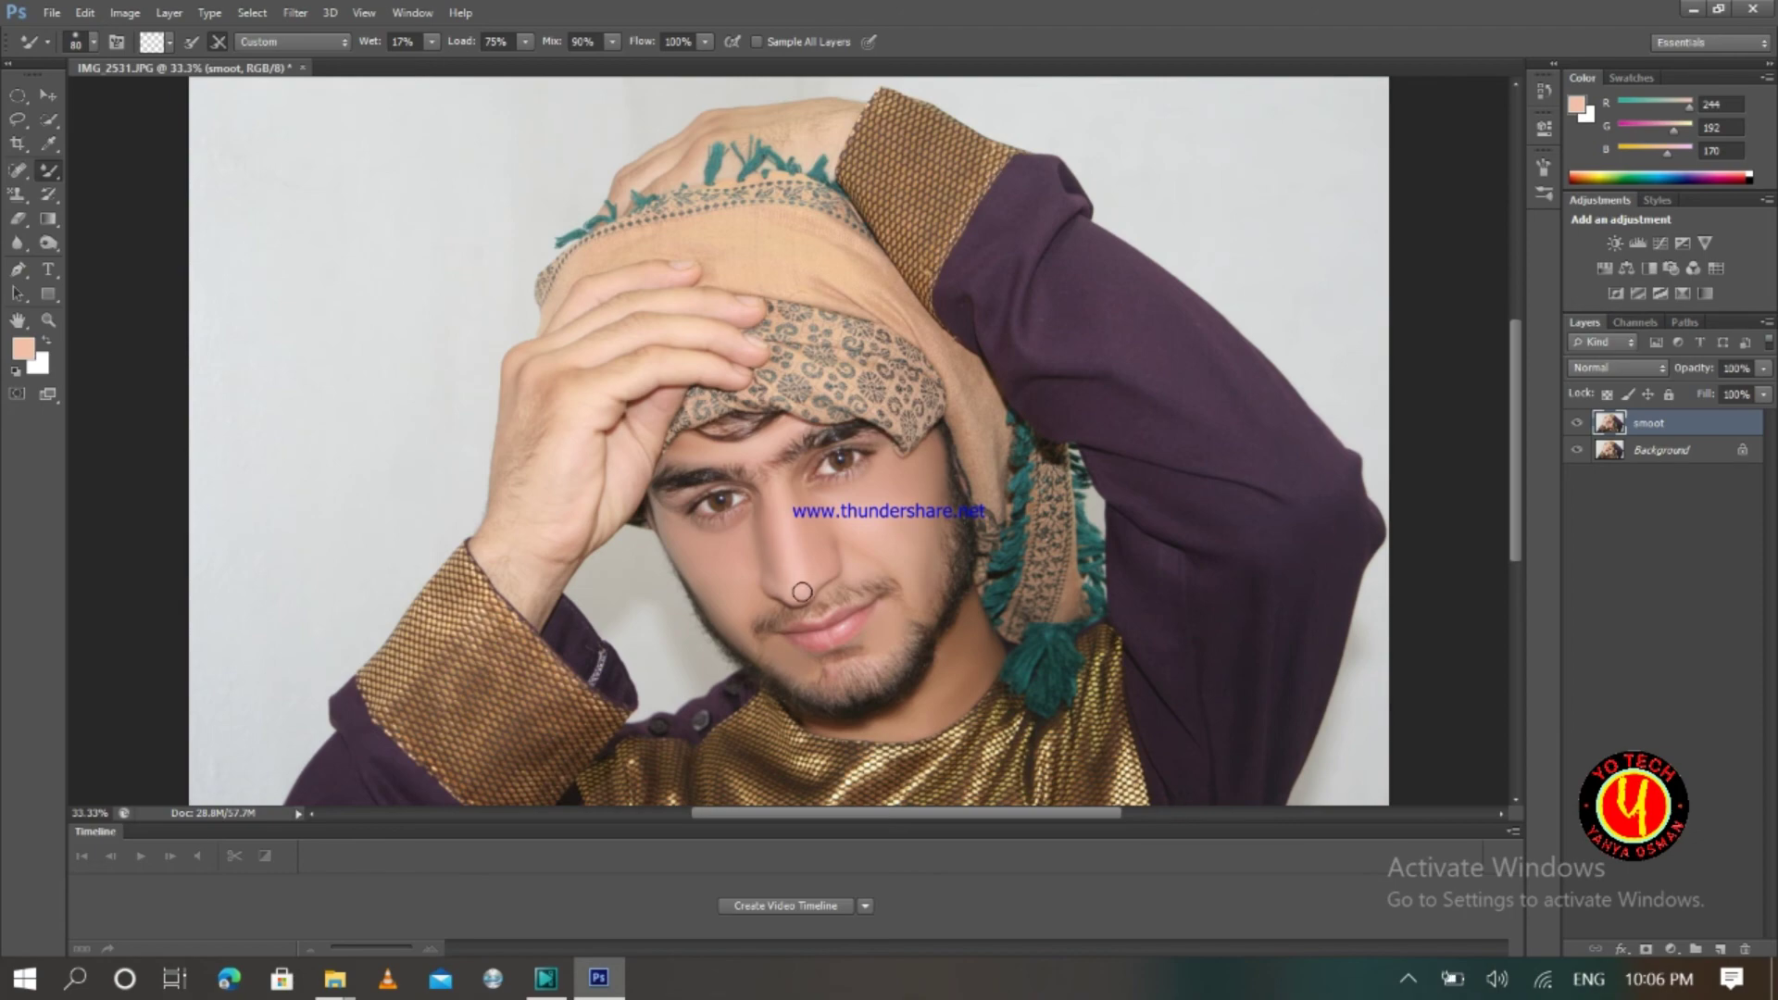
# Step: Duplicate the smoot layer and smooth the upper and lower lips on the copy with the Mixer Brush
pyautogui.hotkey('ctrl', '+')
pyautogui.hotkey('ctrl', '+')
pyautogui.hotkey('ctrl', '+')
pyautogui.hotkey('ctrl', '+')
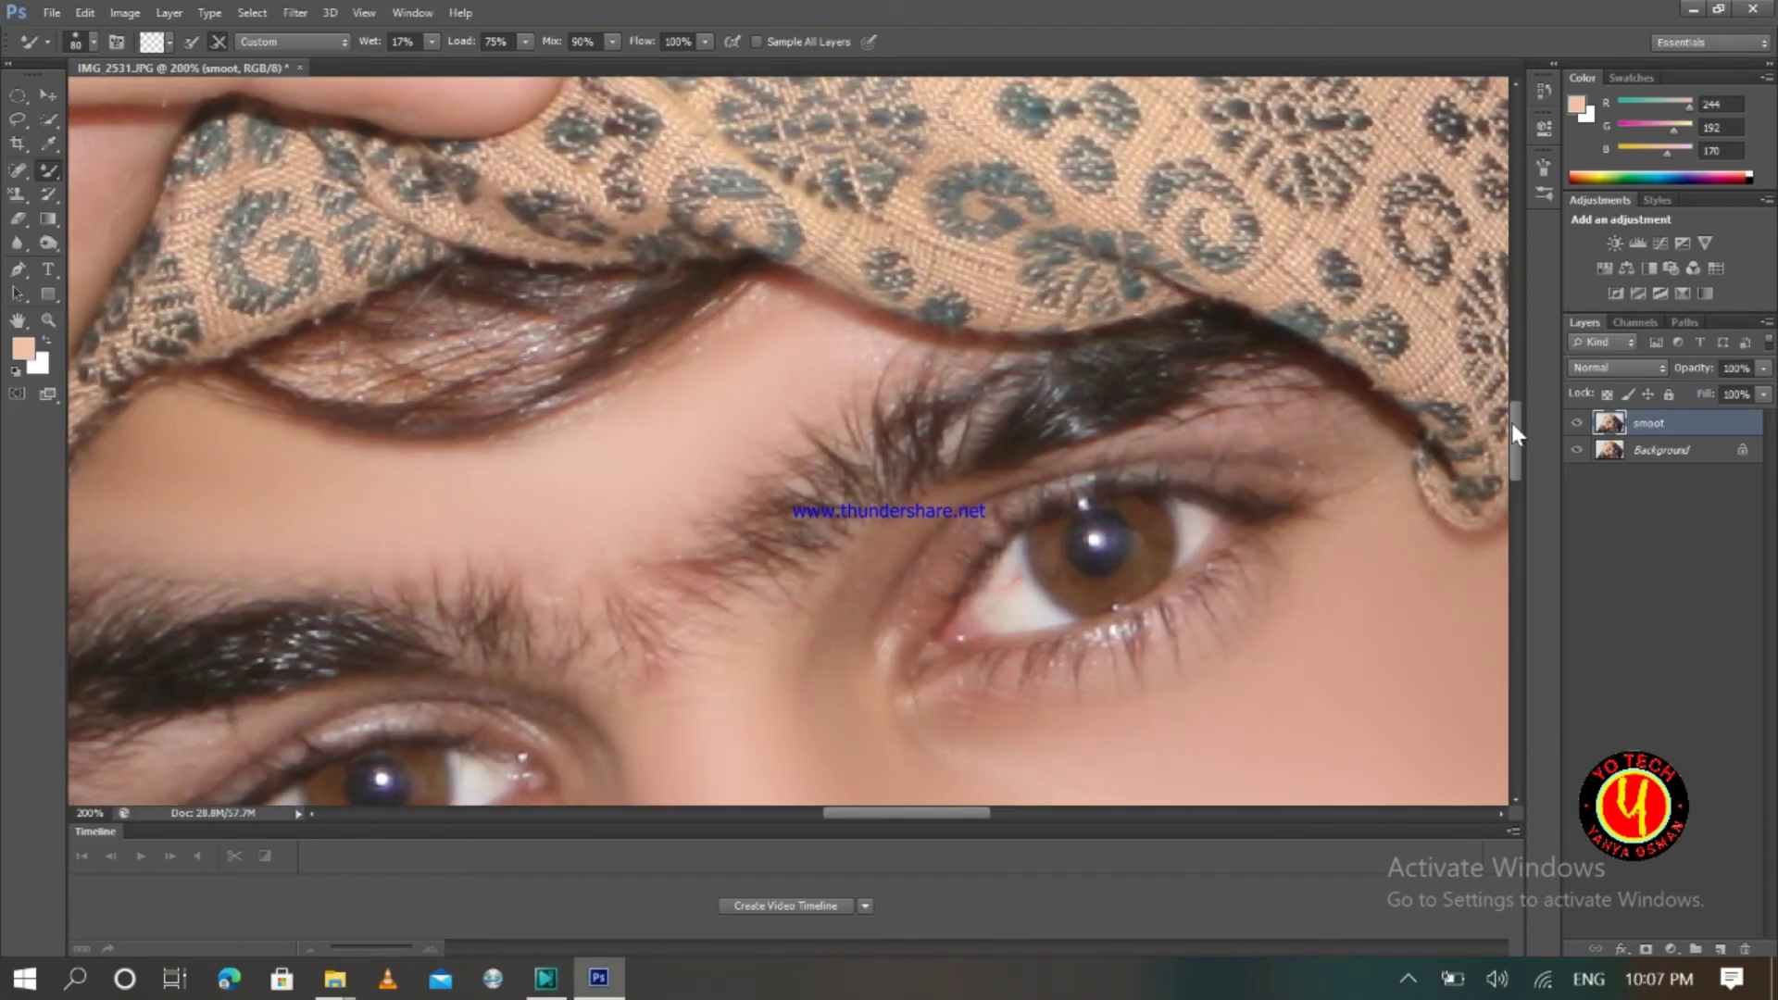
pyautogui.moveTo(1514, 424); pyautogui.dragTo(1530, 549)
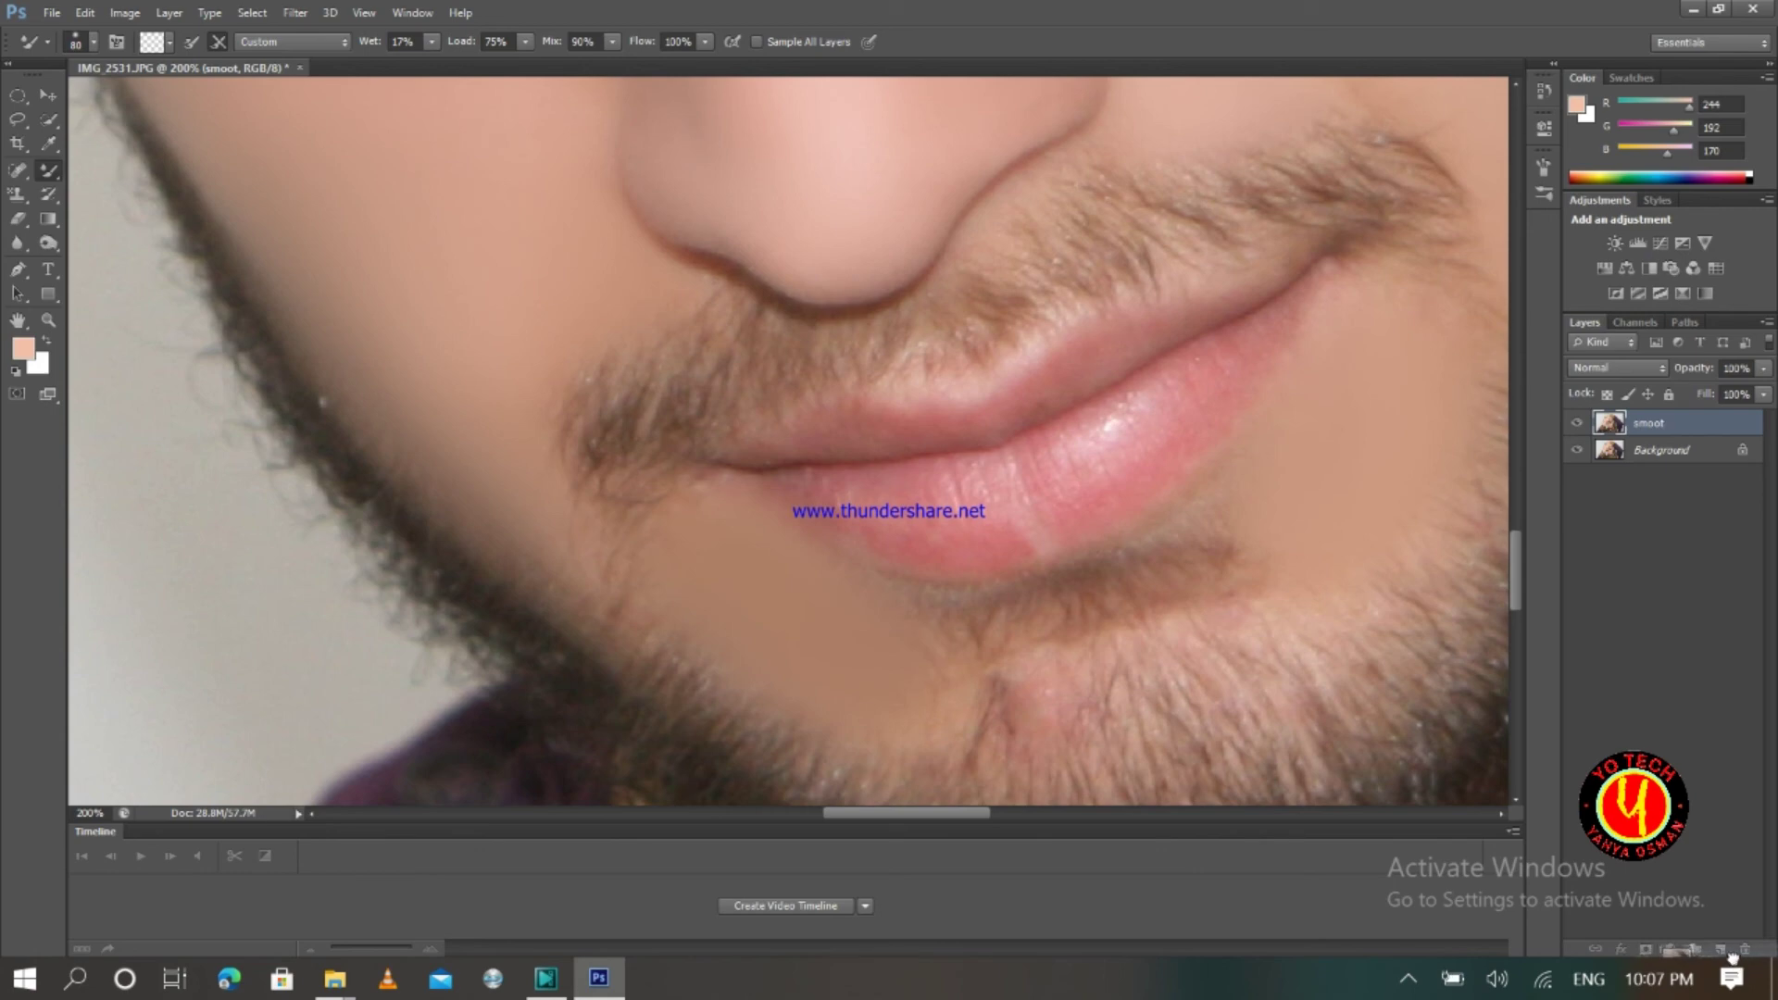
pyautogui.hotkey('ctrl', 'j')
pyautogui.moveTo(1336, 508)
pyautogui.mouseDown()
pyautogui.moveTo(1148, 440)
pyautogui.moveTo(1147, 475)
pyautogui.moveTo(1228, 361)
pyautogui.moveTo(1078, 450)
pyautogui.moveTo(986, 474)
pyautogui.moveTo(846, 471)
pyautogui.moveTo(862, 498)
pyautogui.moveTo(941, 506)
pyautogui.moveTo(1045, 475)
pyautogui.moveTo(1153, 415)
pyautogui.moveTo(1173, 384)
pyautogui.moveTo(1159, 349)
pyautogui.mouseUp()
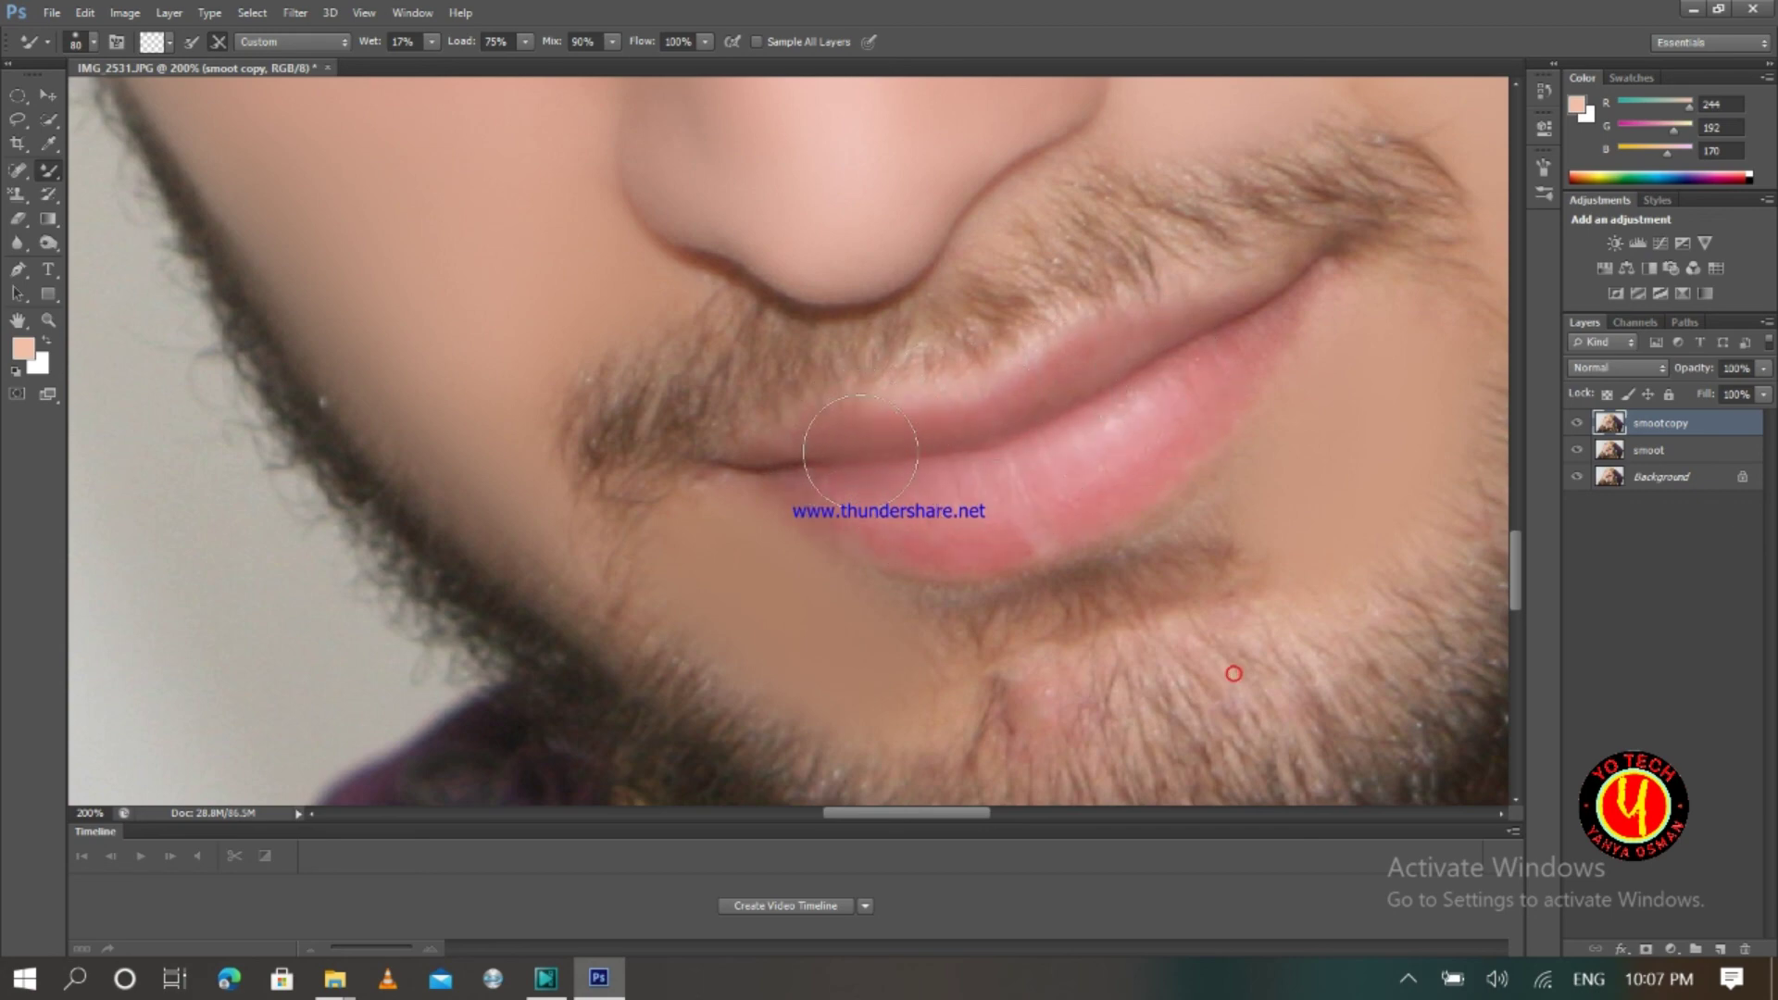
pyautogui.moveTo(861, 451)
pyautogui.mouseDown()
pyautogui.moveTo(992, 453)
pyautogui.moveTo(1168, 395)
pyautogui.moveTo(1250, 325)
pyautogui.moveTo(1106, 475)
pyautogui.moveTo(1021, 515)
pyautogui.moveTo(1089, 493)
pyautogui.moveTo(979, 543)
pyautogui.moveTo(1118, 458)
pyautogui.moveTo(1214, 350)
pyautogui.moveTo(1204, 368)
pyautogui.moveTo(1245, 341)
pyautogui.mouseUp()
# Step: Lower the opacity of the smoot copy layer to 64% and check the effect on the whole portrait
pyautogui.hotkey('ctrl', '-')
pyautogui.hotkey('ctrl', '-')
pyautogui.hotkey('ctrl', '-')
pyautogui.hotkey('ctrl', '-')
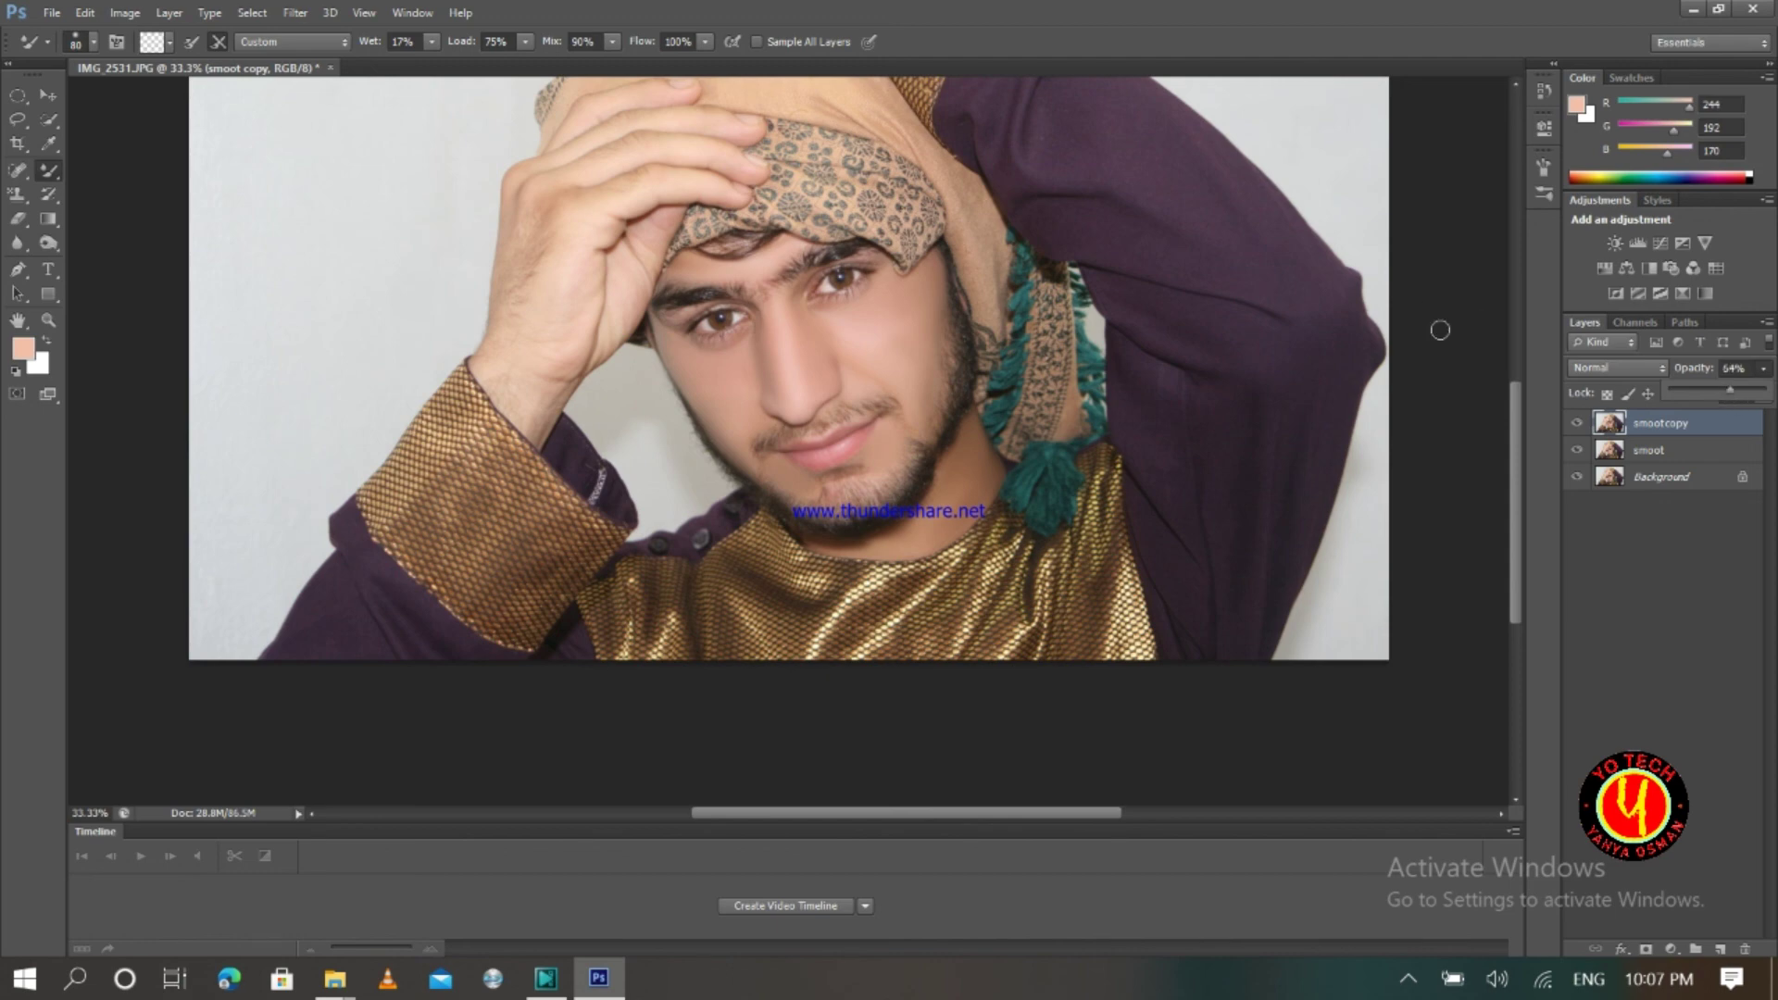
pyautogui.moveTo(1515, 414); pyautogui.dragTo(1520, 371)
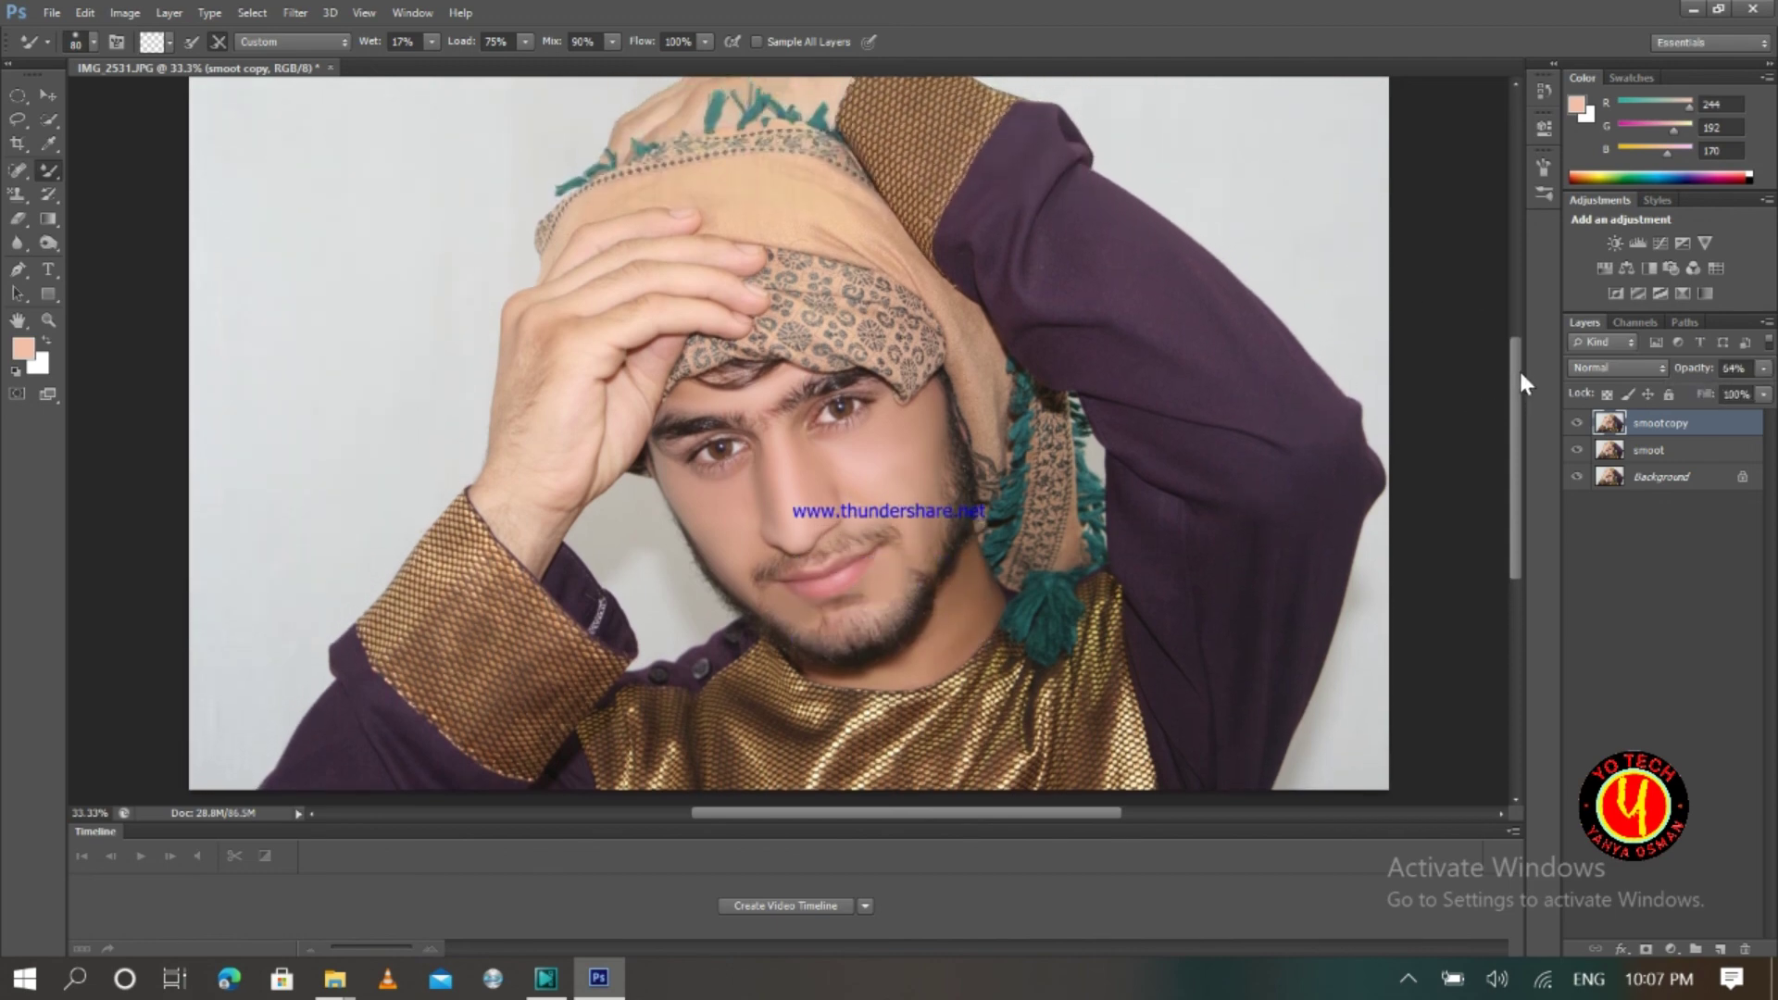